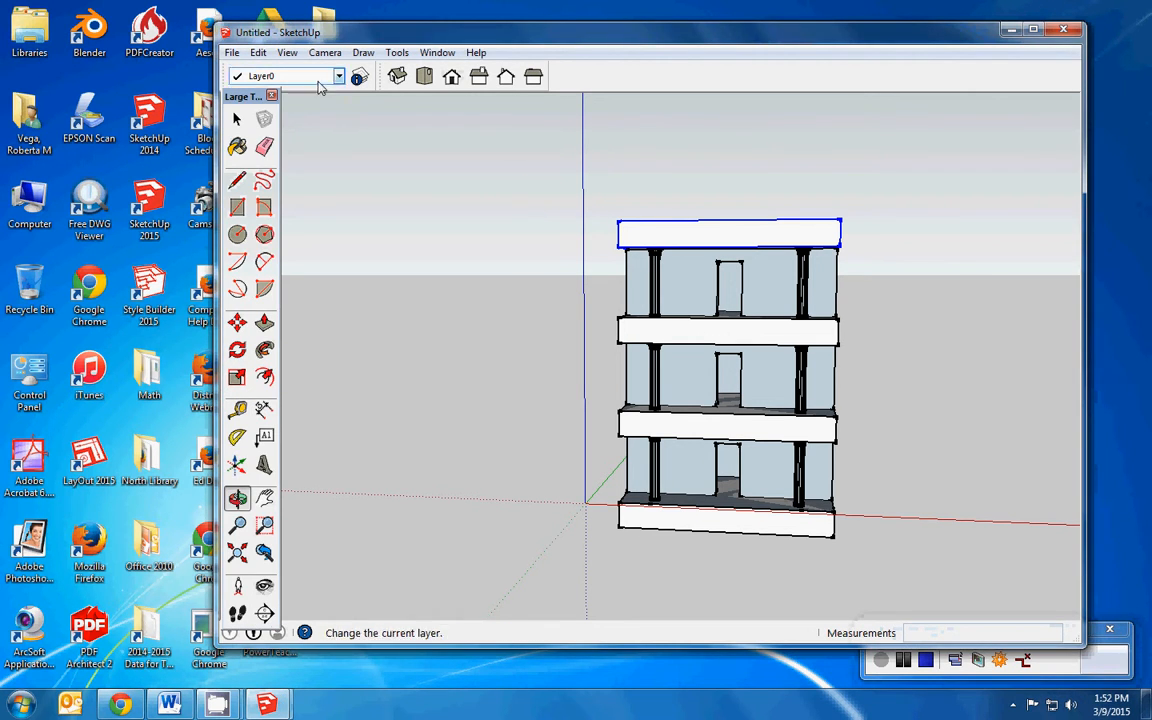
Combine all parts of the three-story building into one group.
left_click_drag(572, 178, 895, 571)
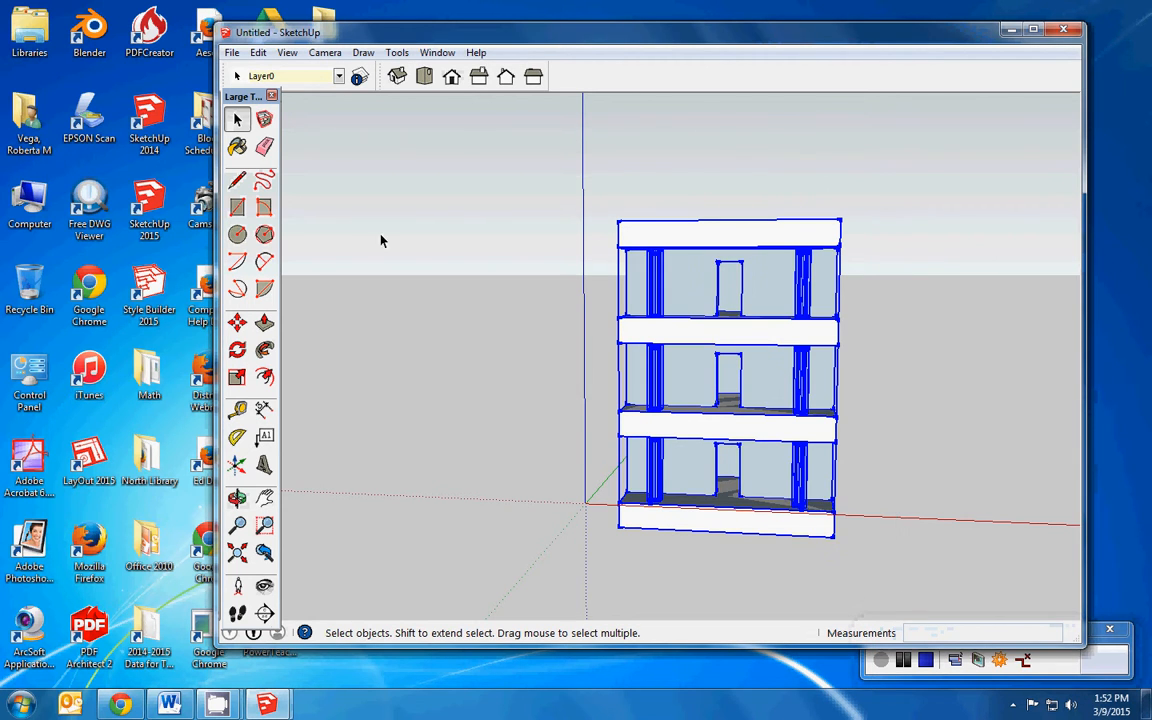
left_click(258, 53)
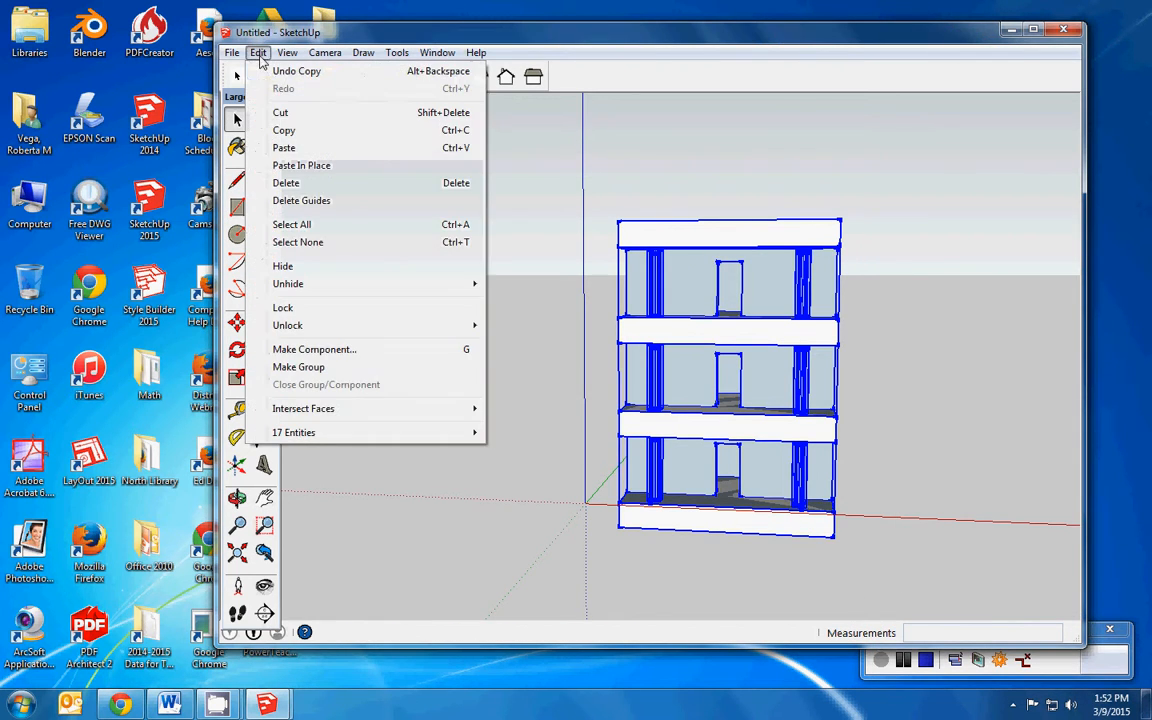
left_click(299, 368)
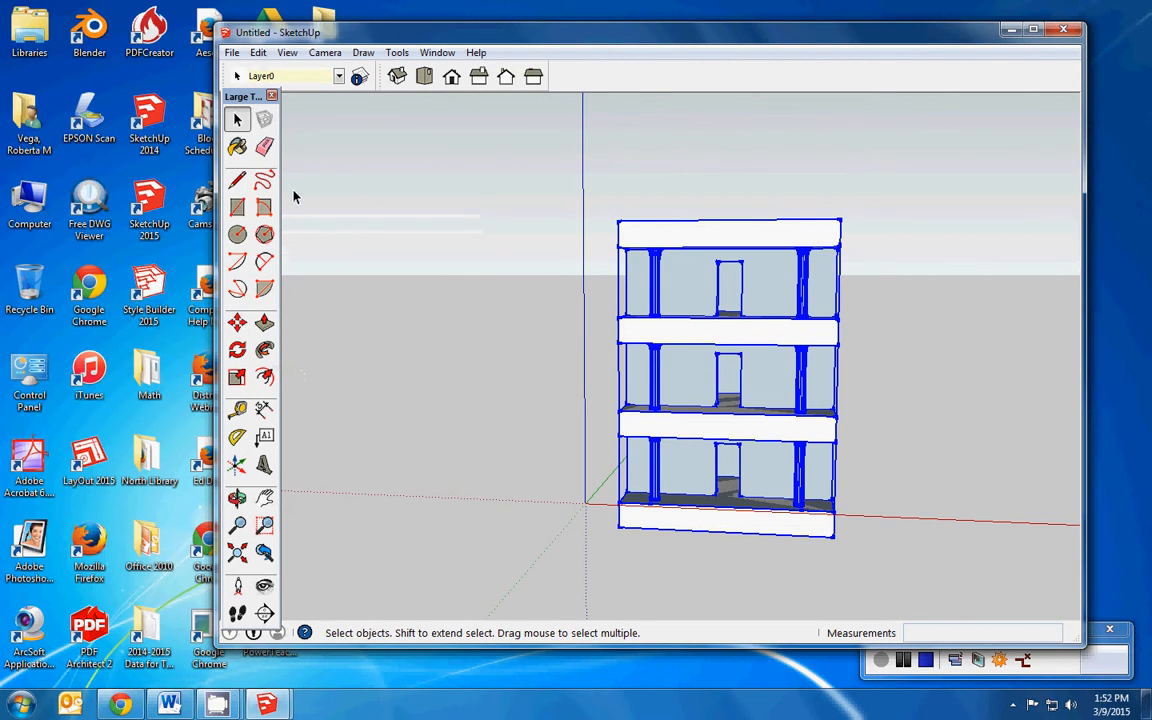
left_click(386, 175)
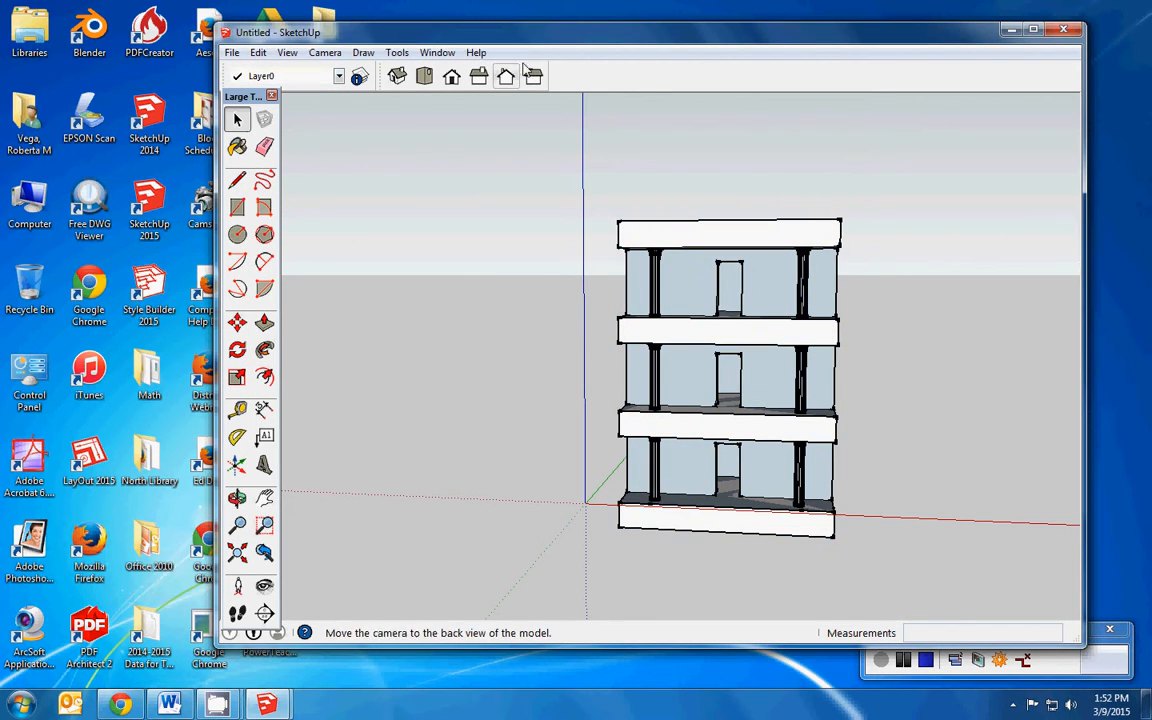
In the top view, move the building about 8' 10" along the red axis, away from the origin.
left_click(425, 78)
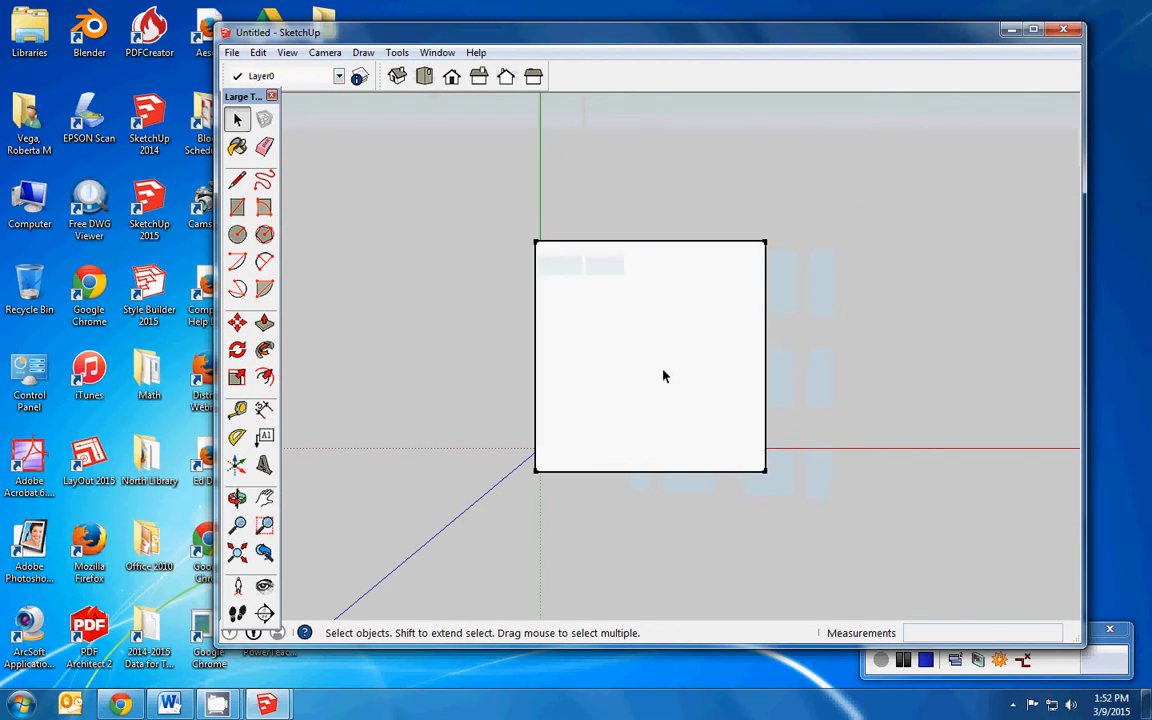
left_click(237, 322)
key("ctrl")
left_click(548, 351)
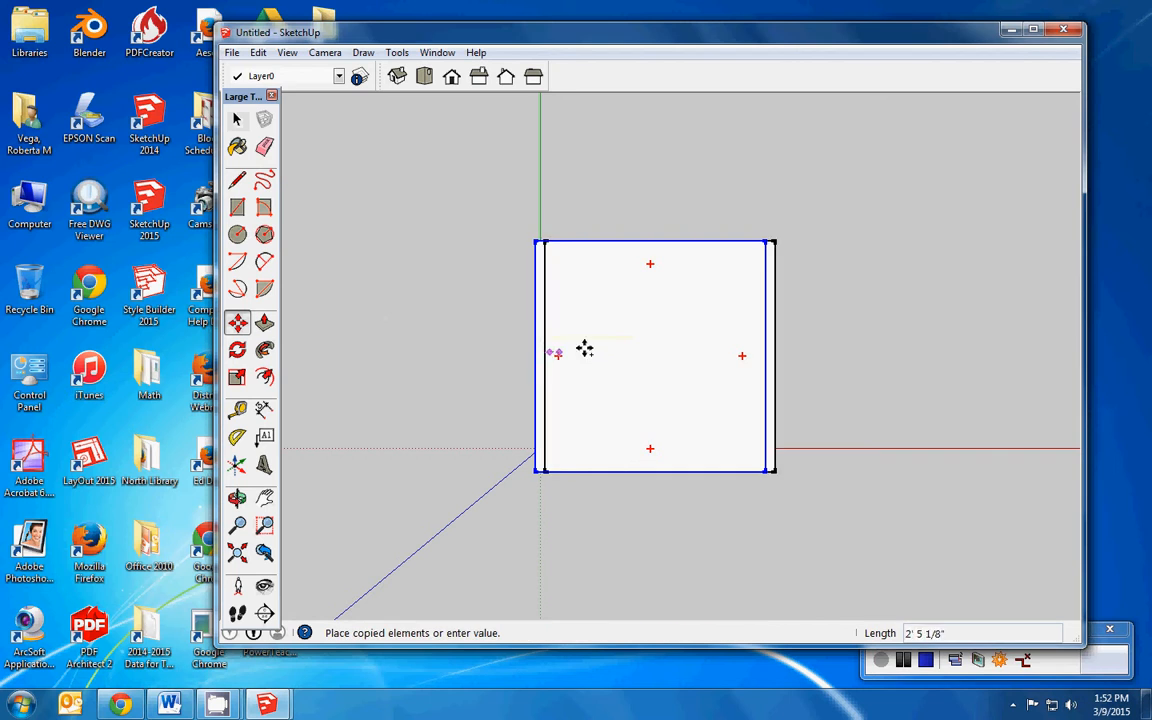
key("ctrl")
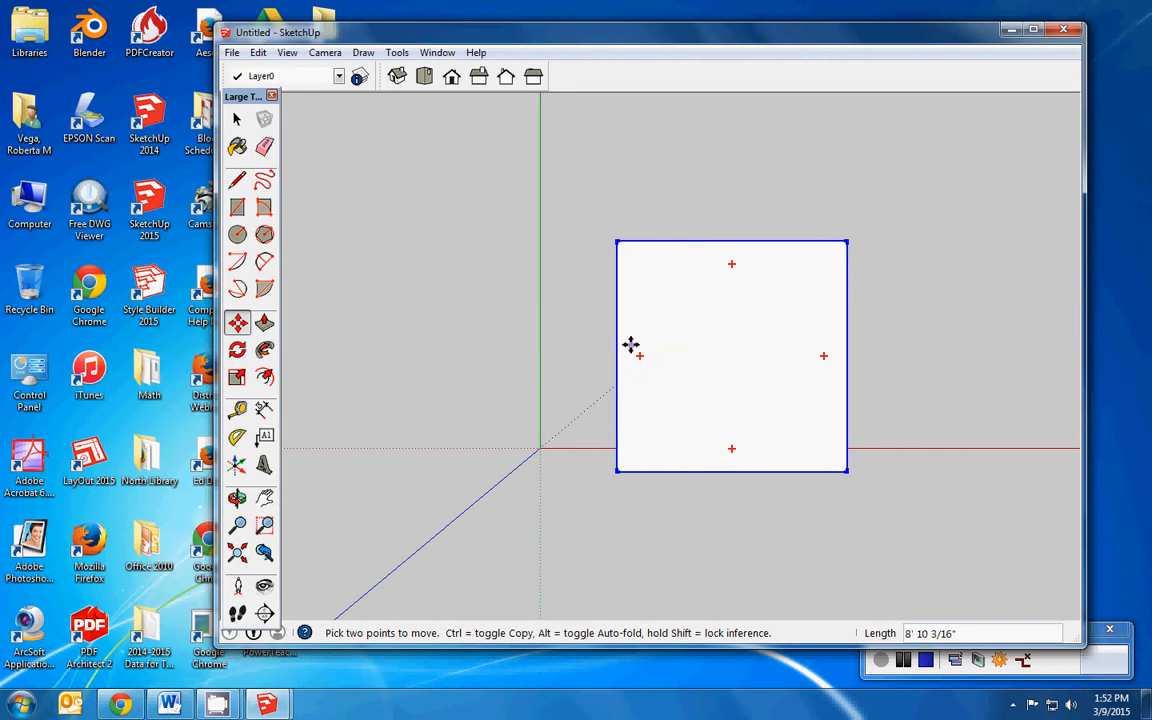
Place a copy of the building about 25' further along the red axis, directly beside the original.
key("ctrl")
left_click(651, 346)
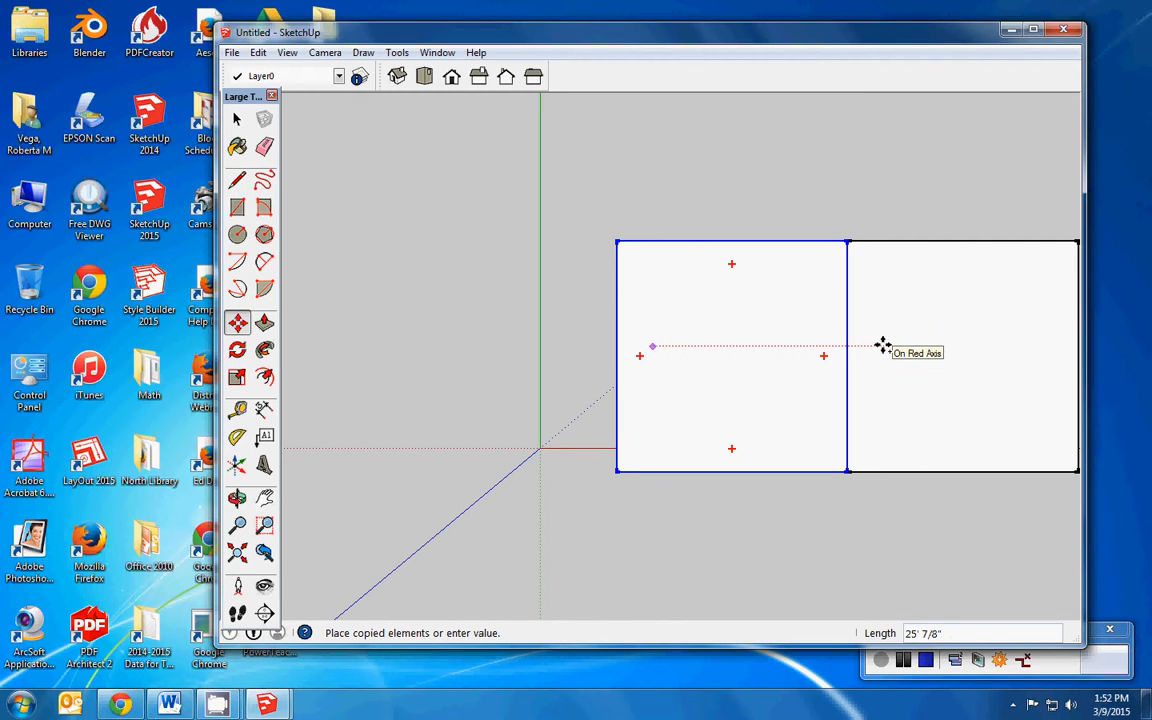
left_click(882, 346)
scroll(836, 348, "up", 4)
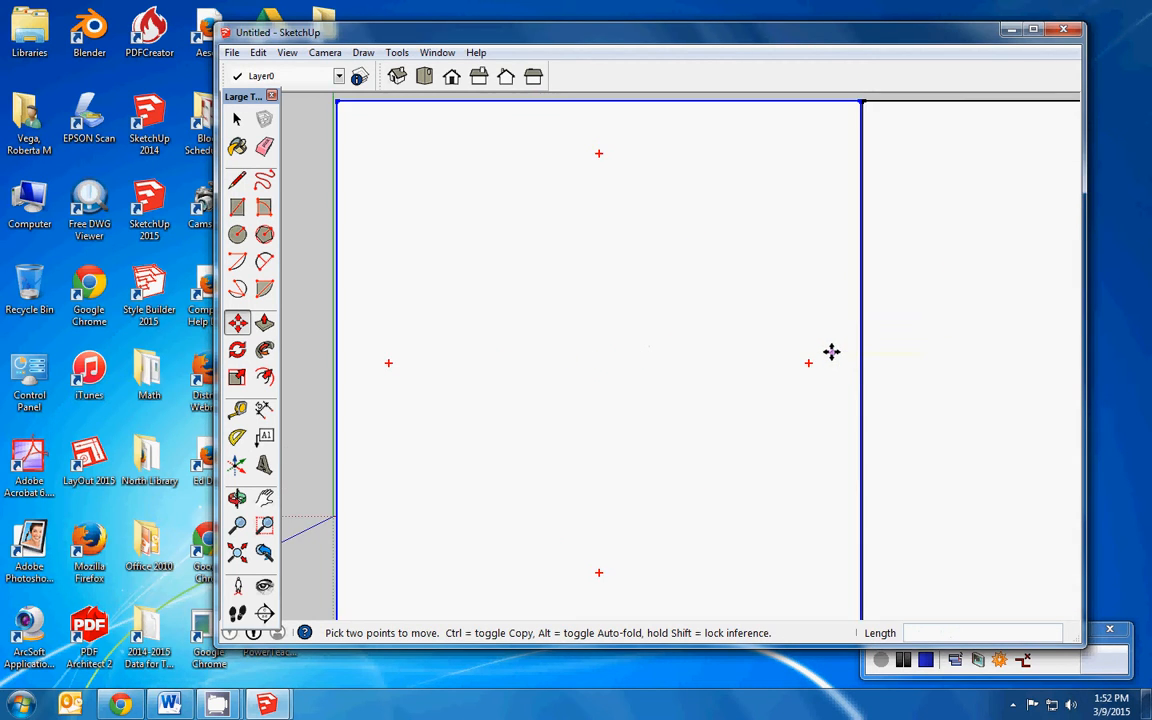
scroll(831, 375, "down", 2)
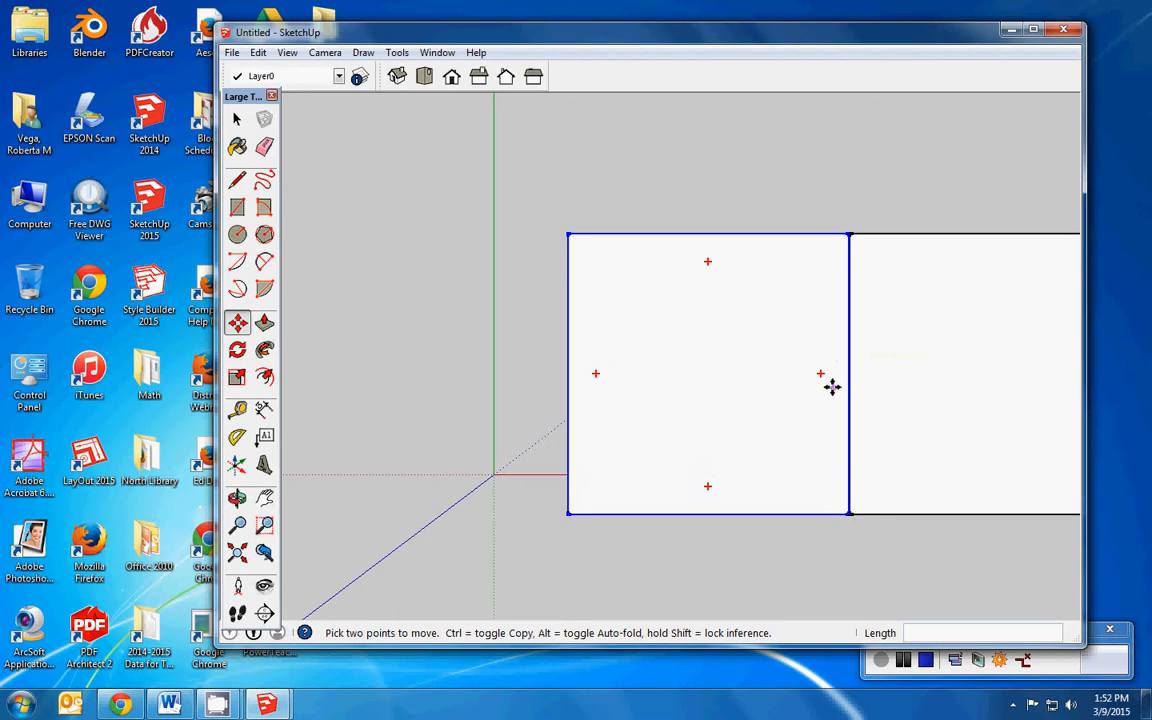
scroll(832, 386, "down", 1)
Copy the second building about 25' along the red axis so that a third one adjoins it in the row.
left_click(264, 497)
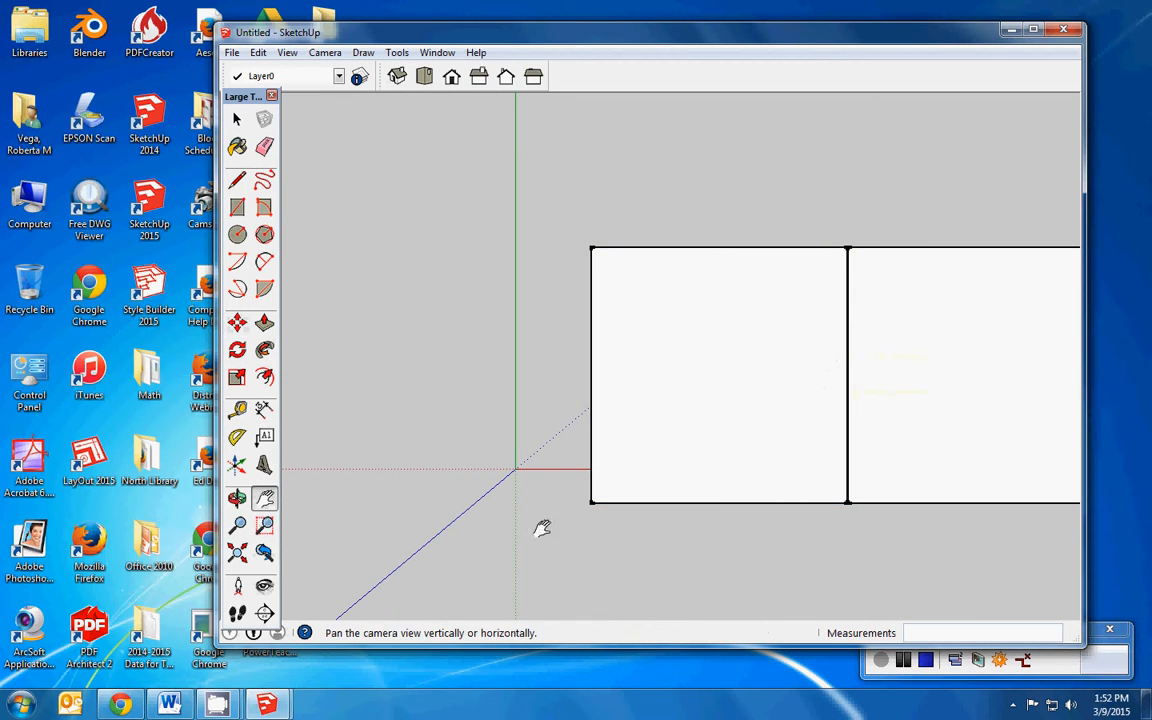
left_click_drag(853, 571, 530, 548)
left_click_drag(720, 540, 615, 530)
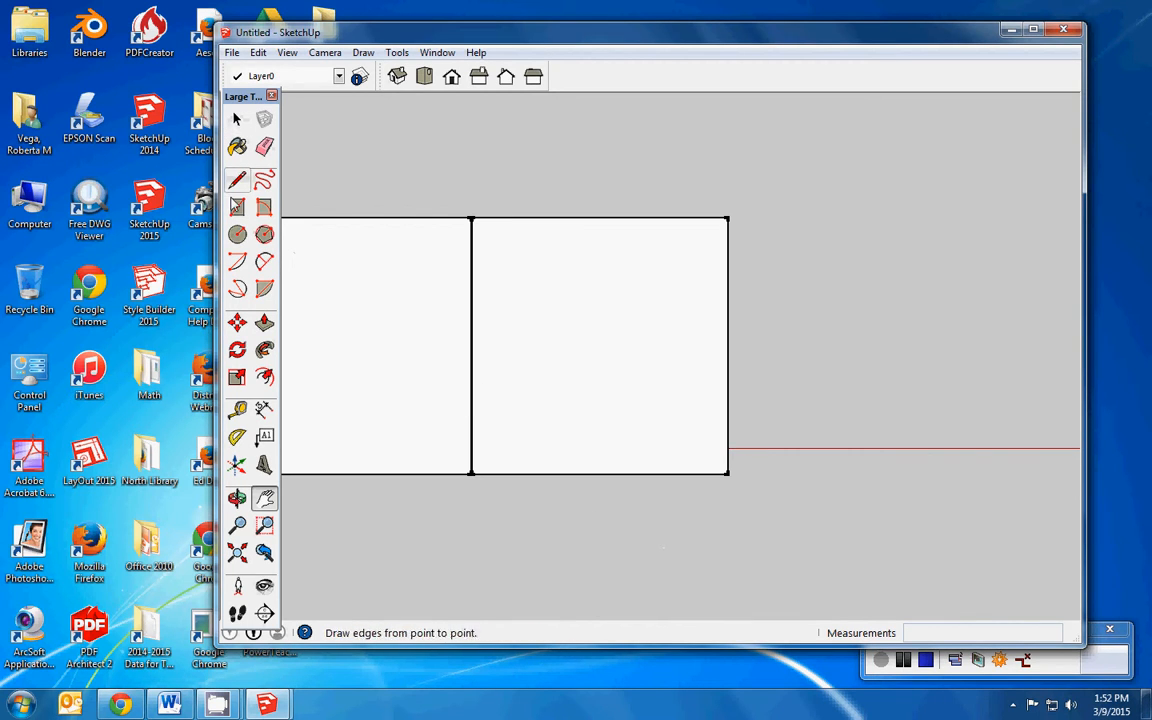
left_click(237, 119)
left_click(525, 275)
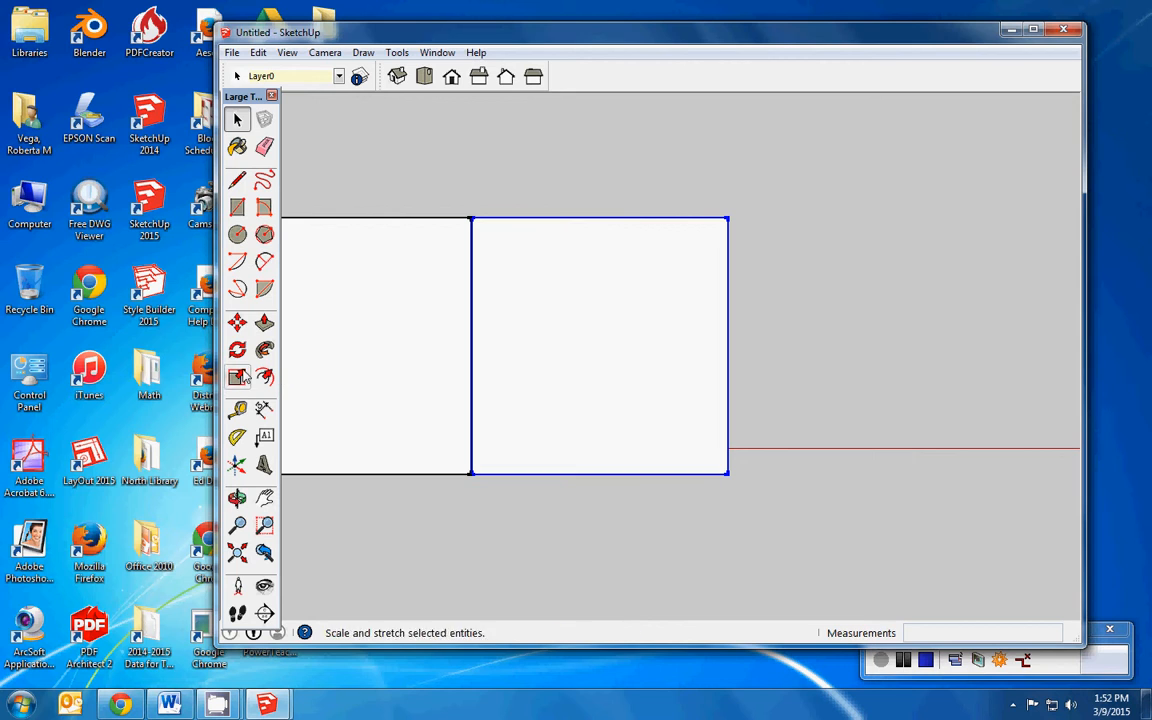
left_click(237, 322)
key("ctrl")
left_click(481, 438)
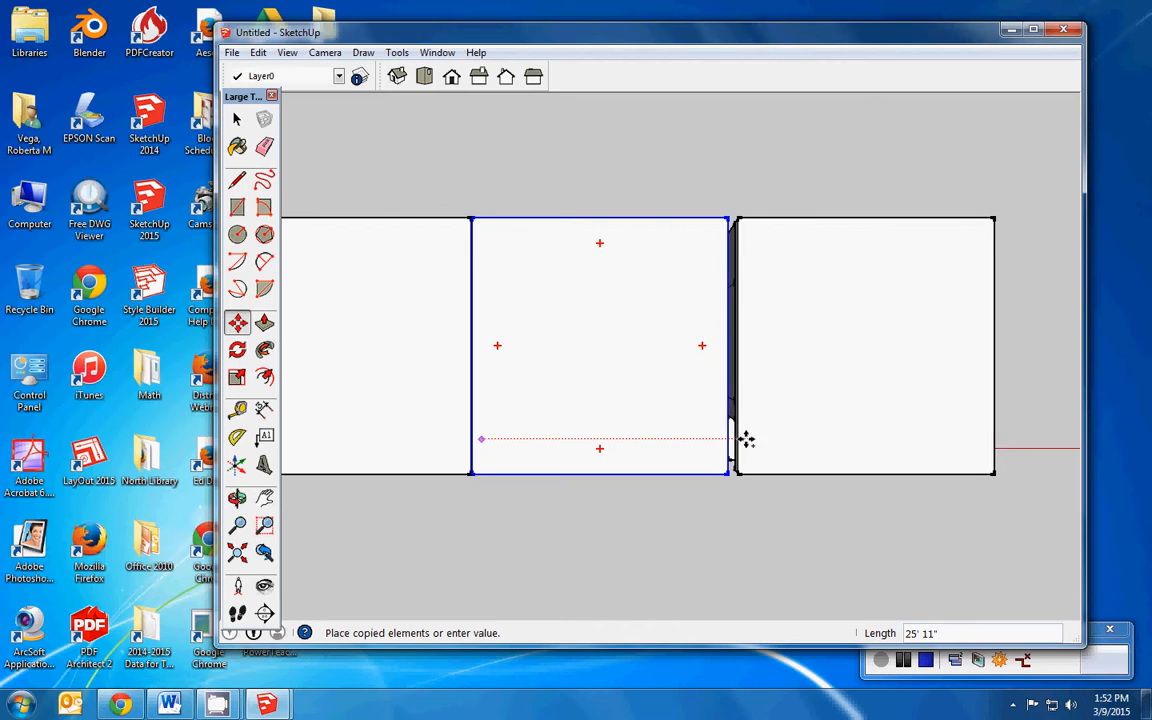
left_click(737, 440)
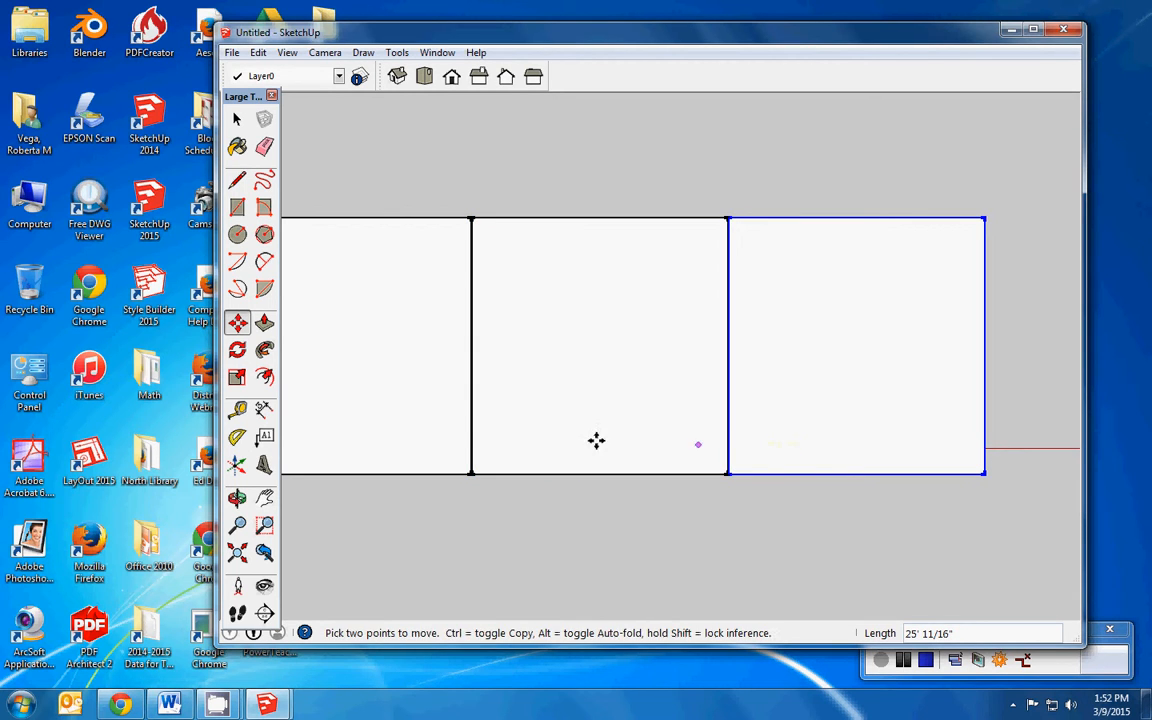
Select only the middle building of the row of three.
left_click(237, 119)
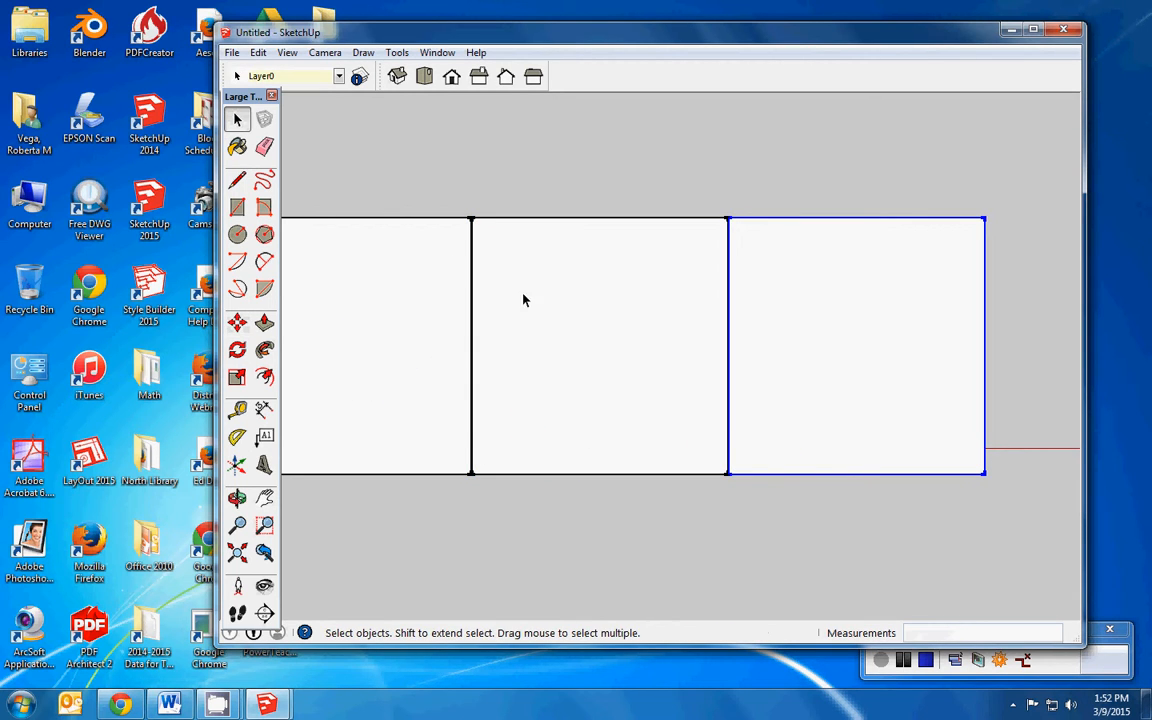
left_click(555, 306)
scroll(557, 309, "up", 1)
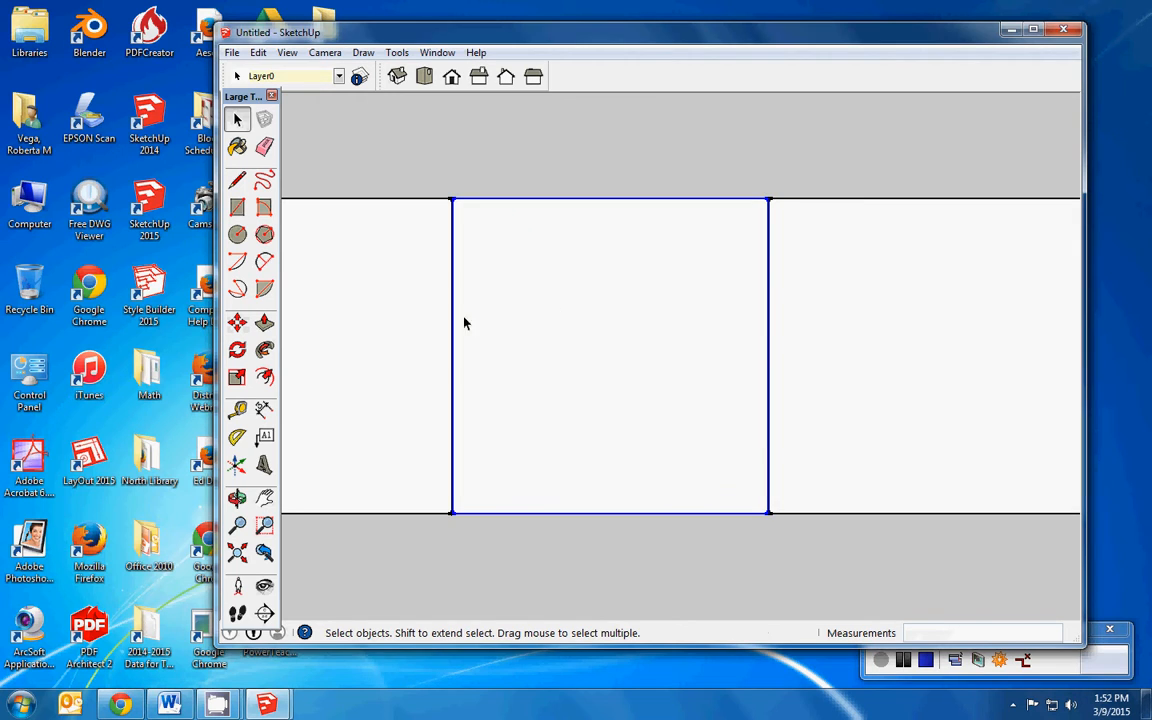
left_click(237, 321)
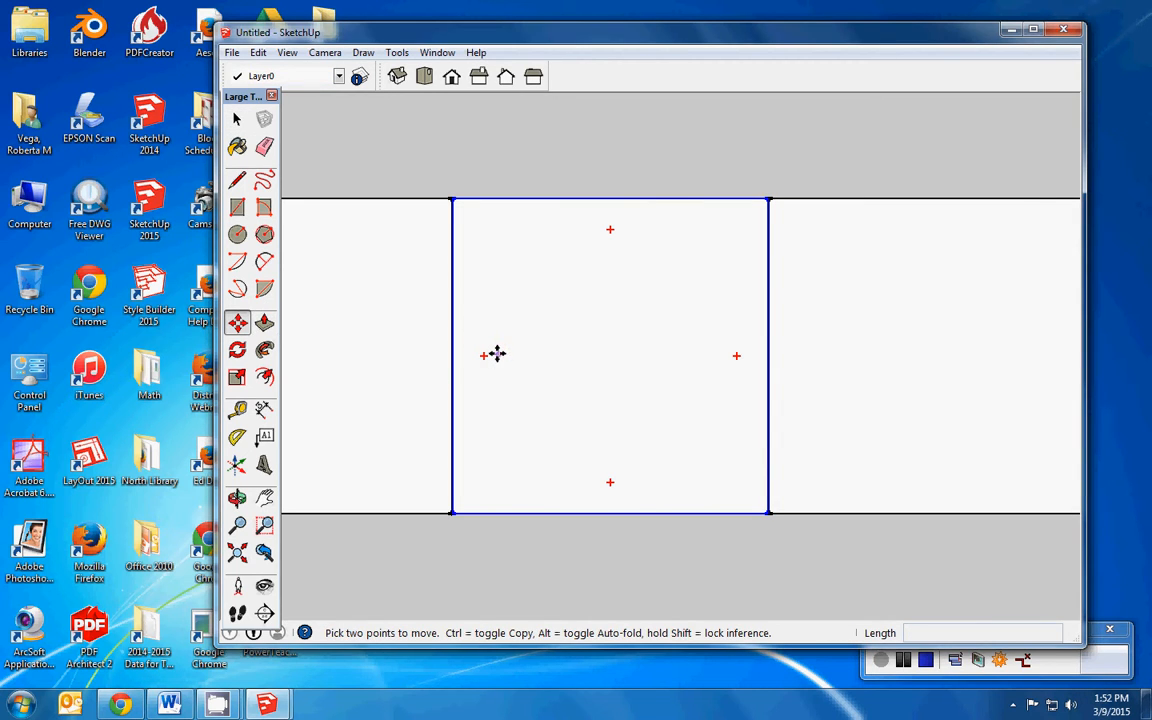
left_click(495, 353)
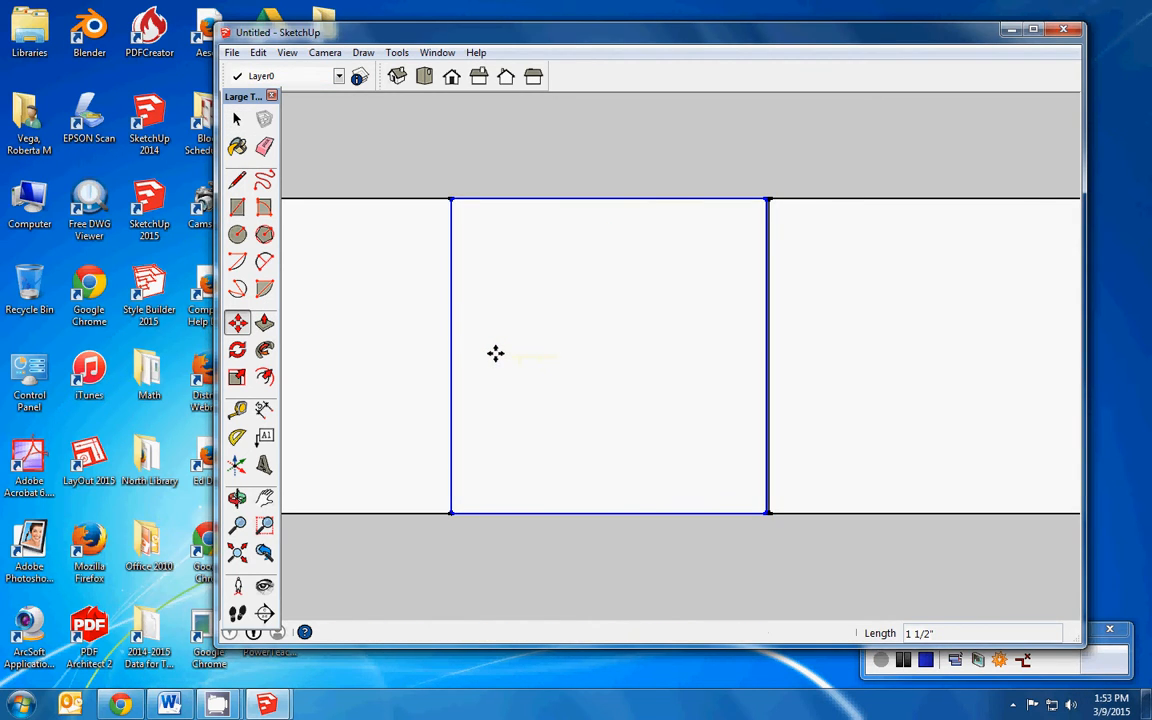
key("Escape")
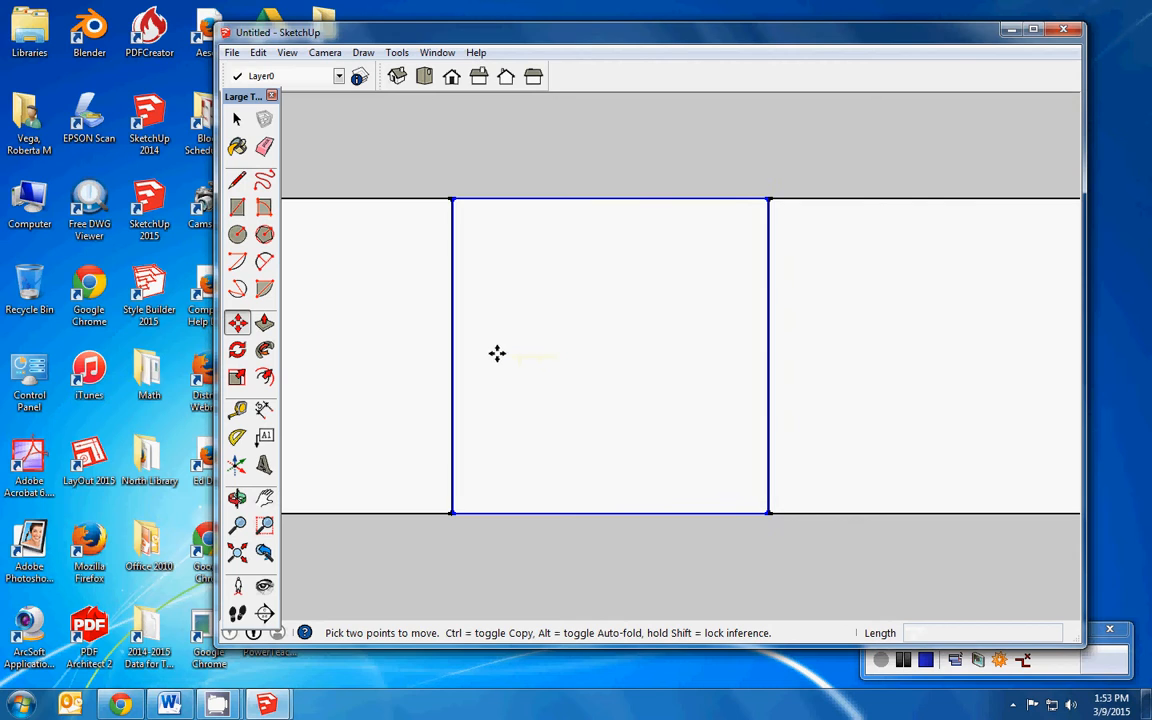
Add the third building to the selection and move both about 7/8" along the red axis, flush against the first building.
left_click(238, 120)
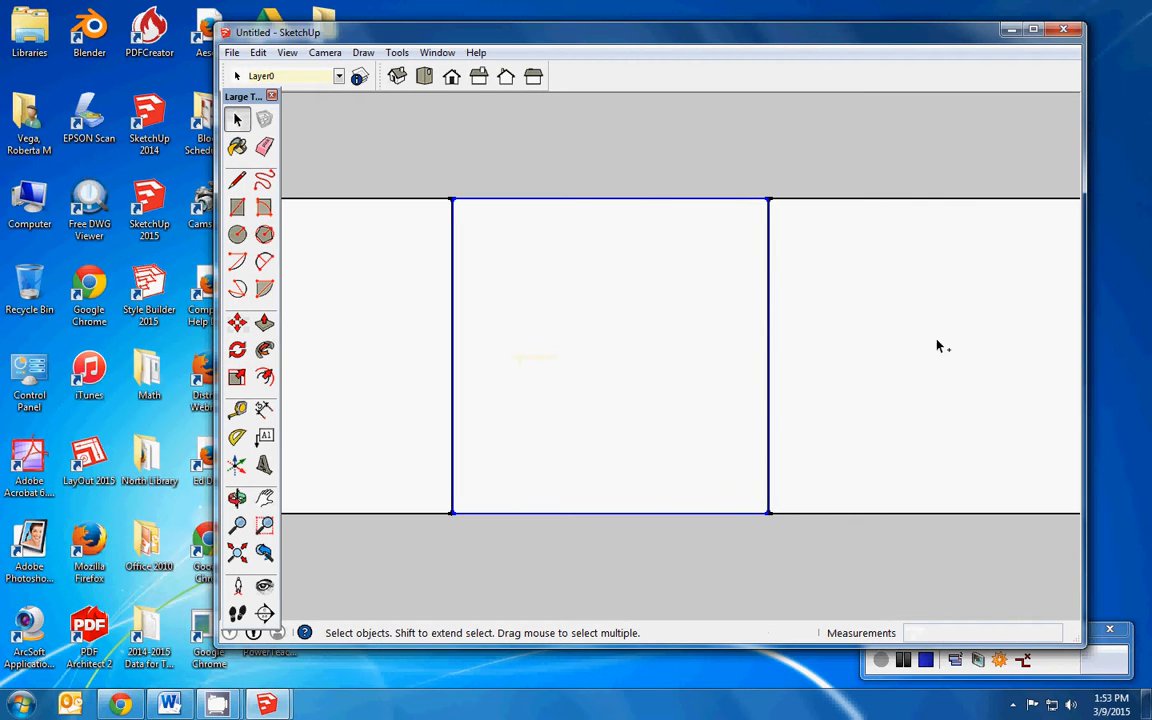
left_click(237, 322)
scroll(504, 370, "up", 1)
scroll(504, 368, "up", 2)
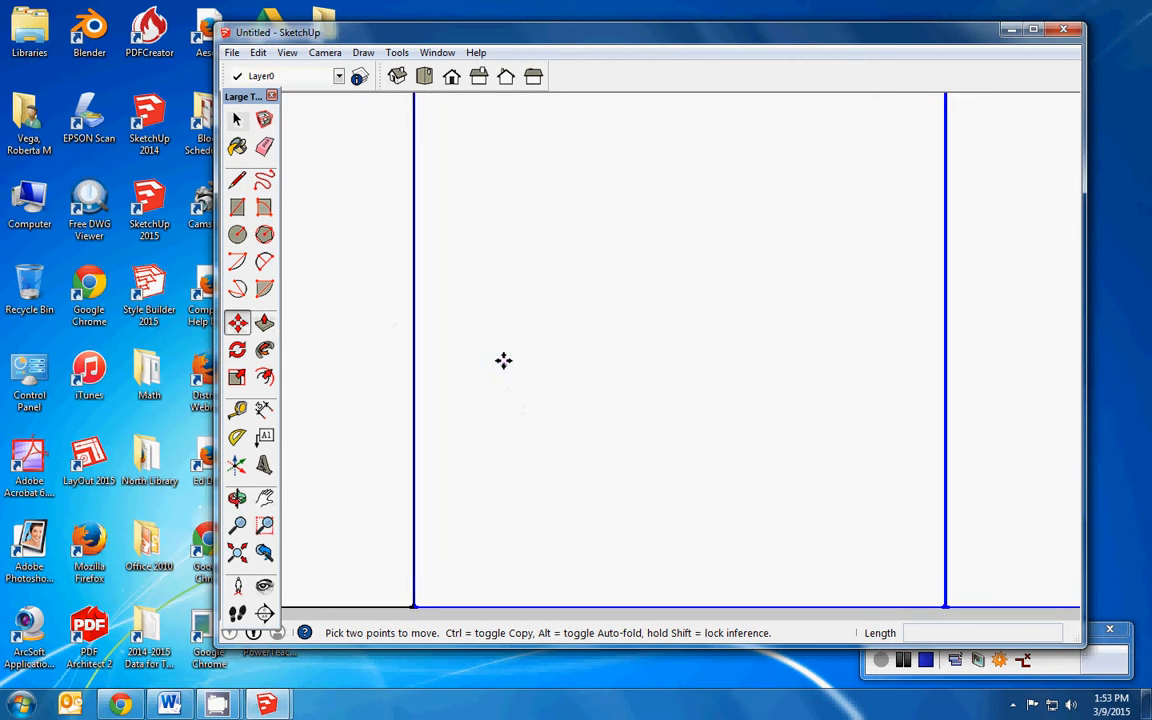
left_click(264, 500)
left_click_drag(519, 324, 548, 530)
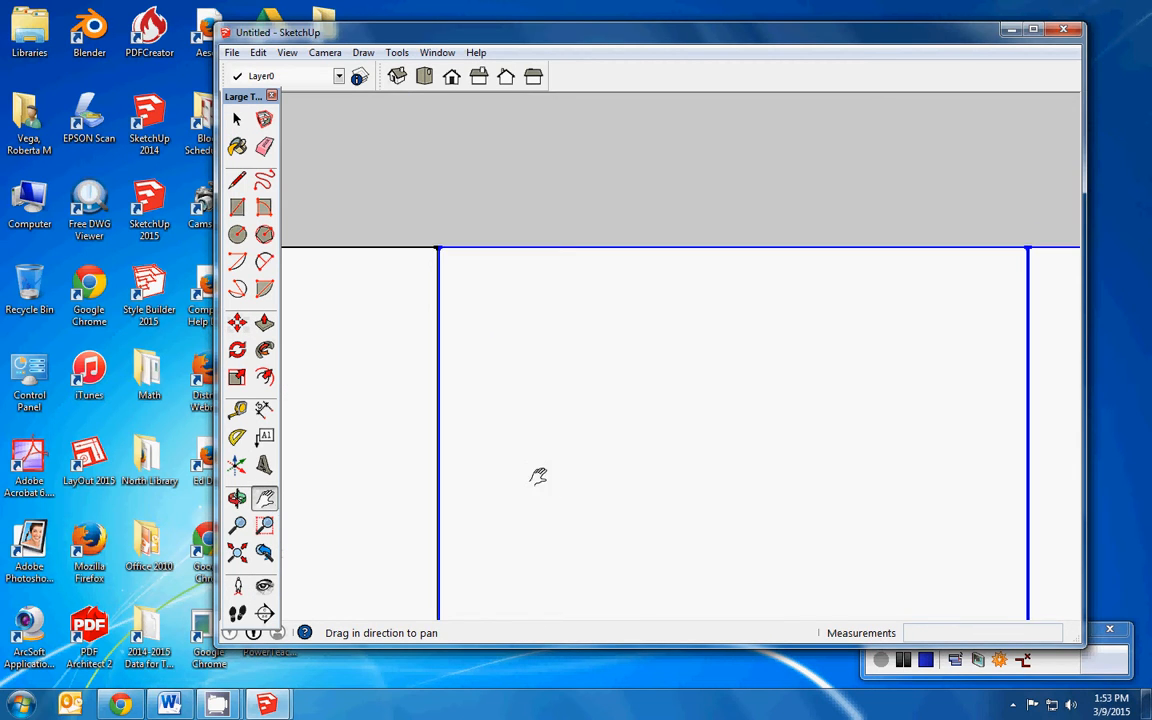
left_click_drag(540, 478, 537, 505)
scroll(537, 471, "up", 4)
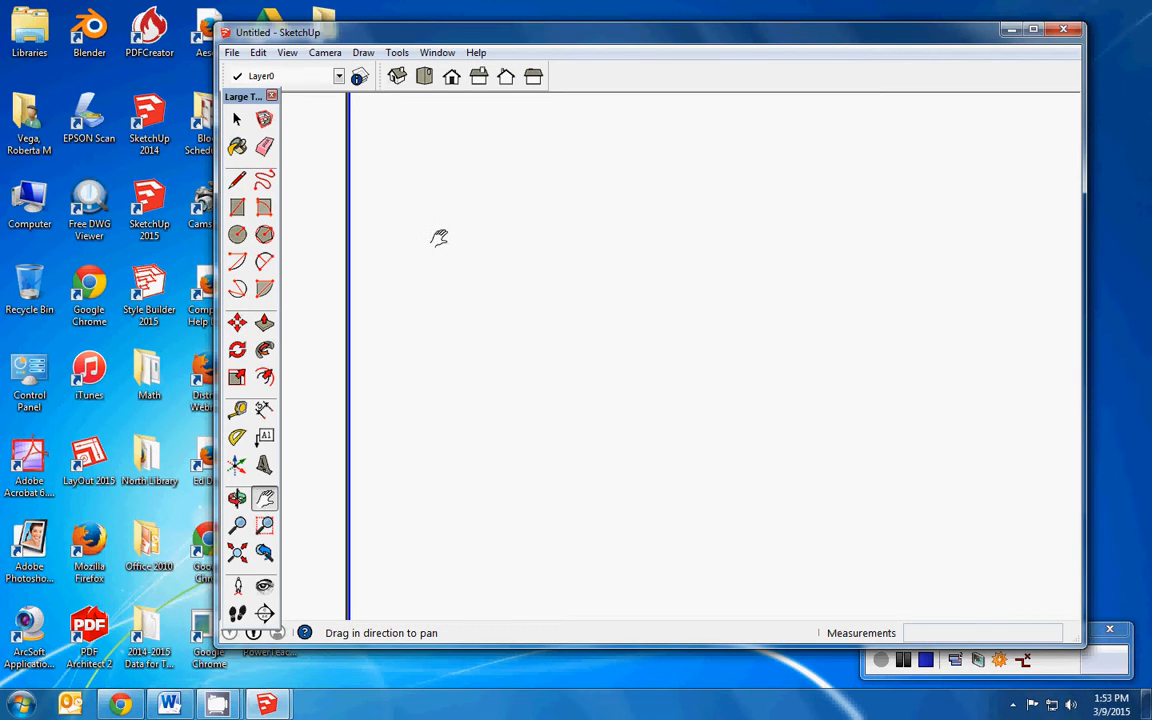
left_click_drag(437, 243, 496, 429)
scroll(476, 406, "up", 3)
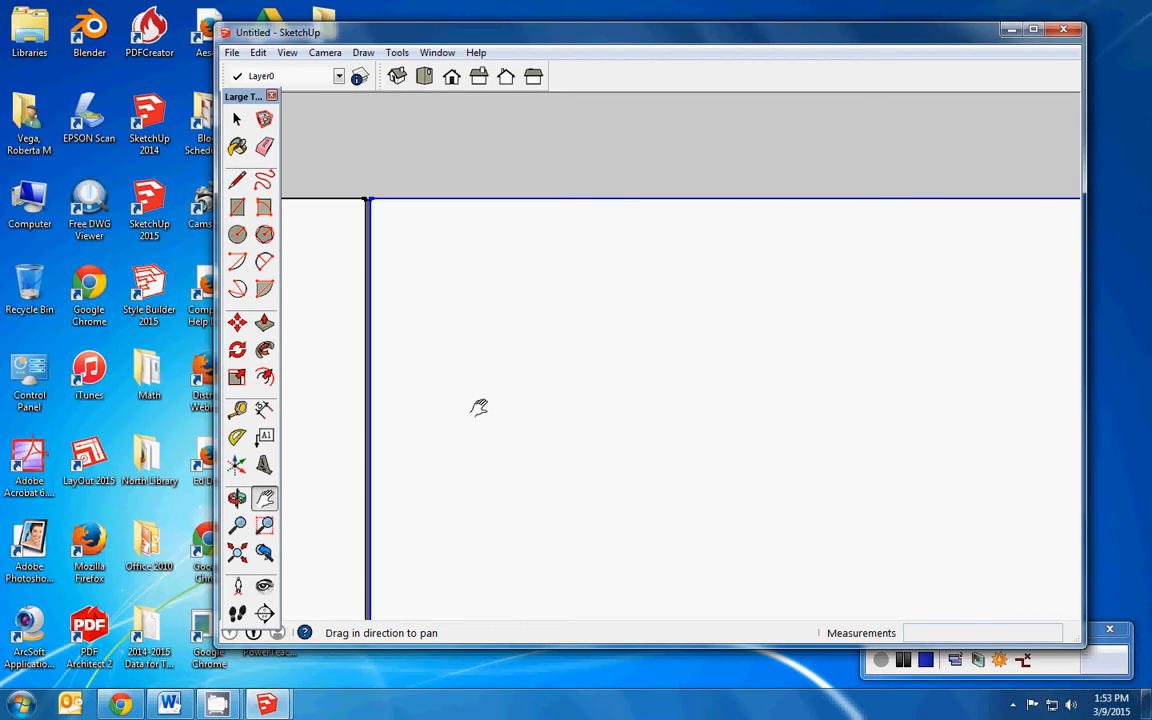
left_click_drag(458, 314, 580, 400)
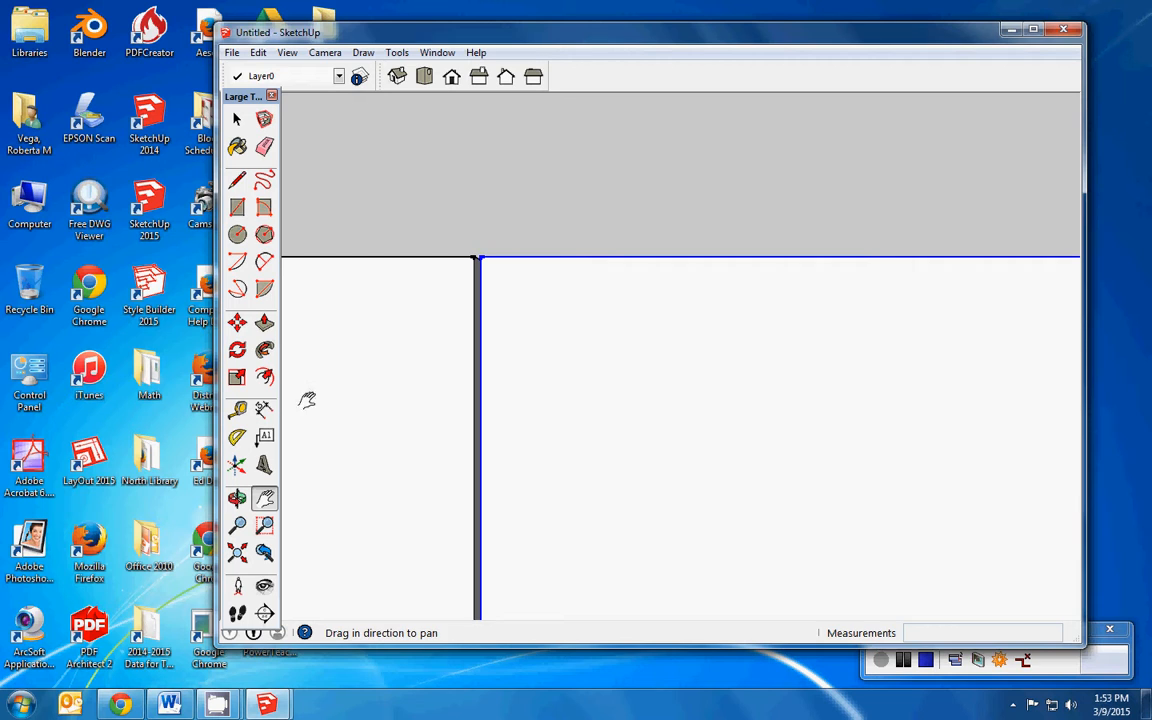
left_click(237, 321)
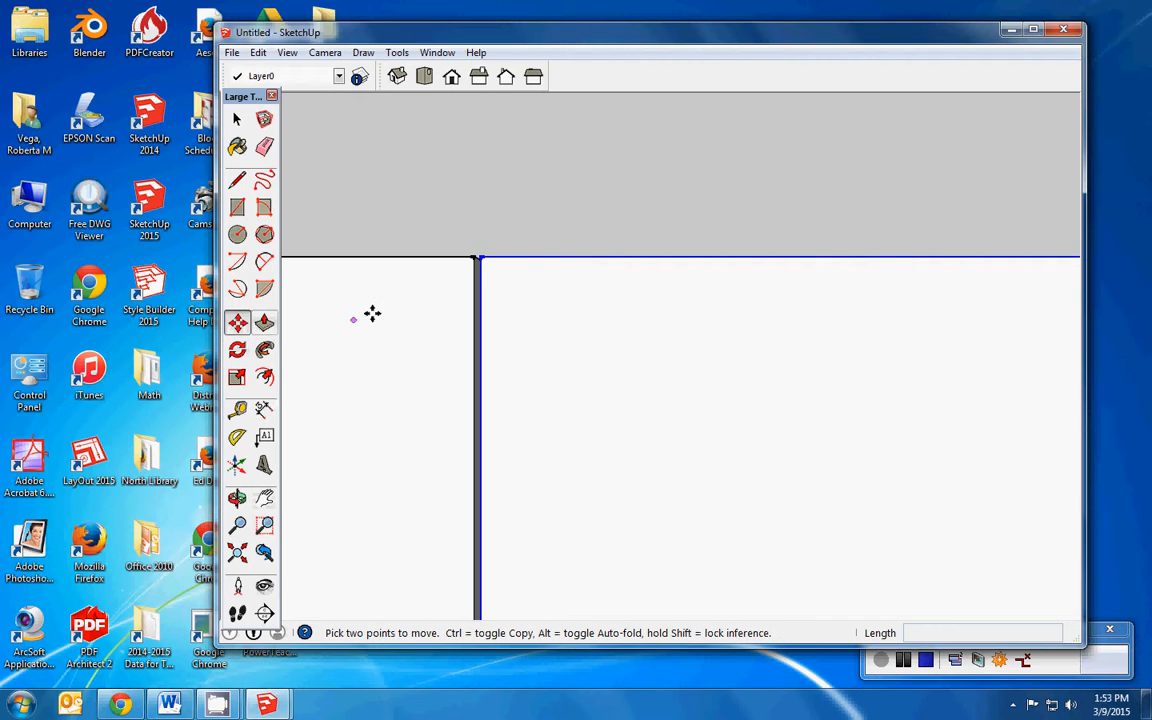
left_click(490, 262)
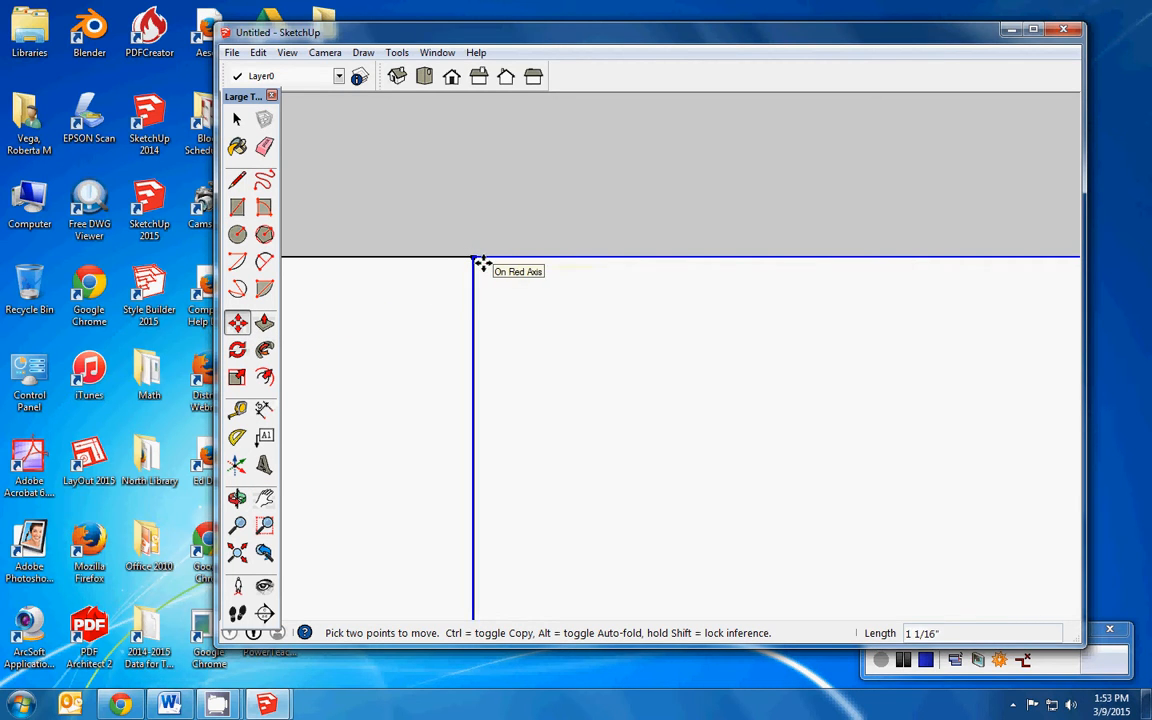
left_click(483, 262)
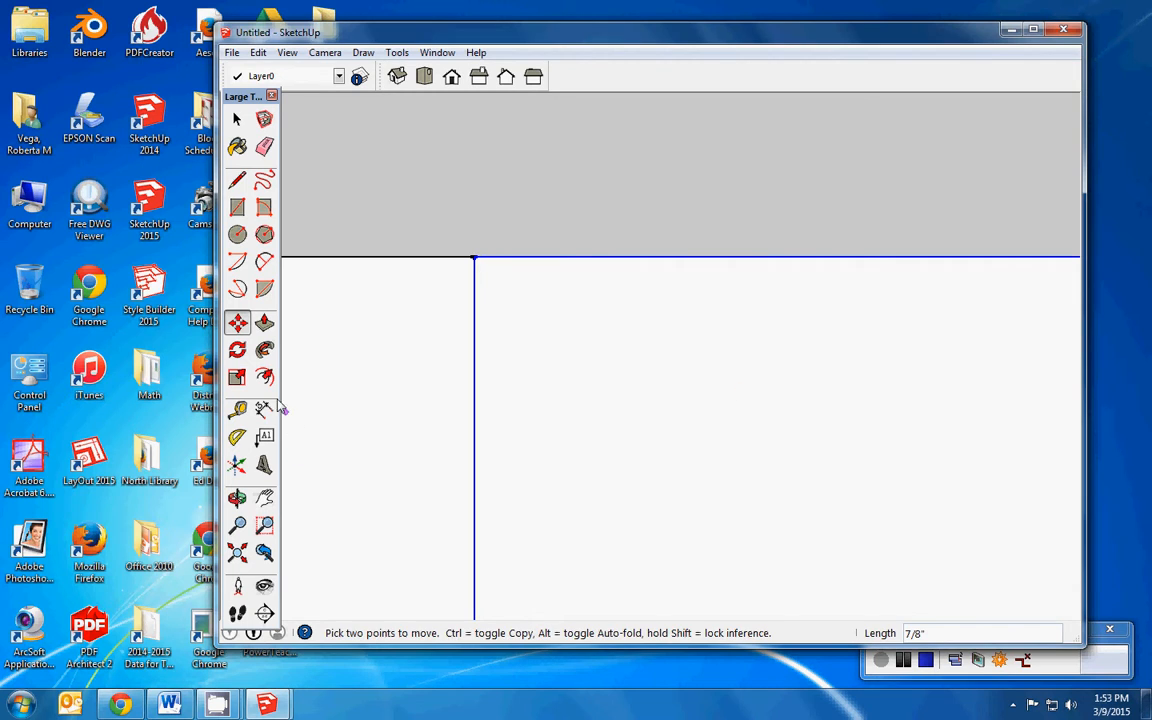
Select only the third building and move it about 9/16" to close the gap to the middle building.
left_click(264, 497)
left_click_drag(998, 432, 507, 444)
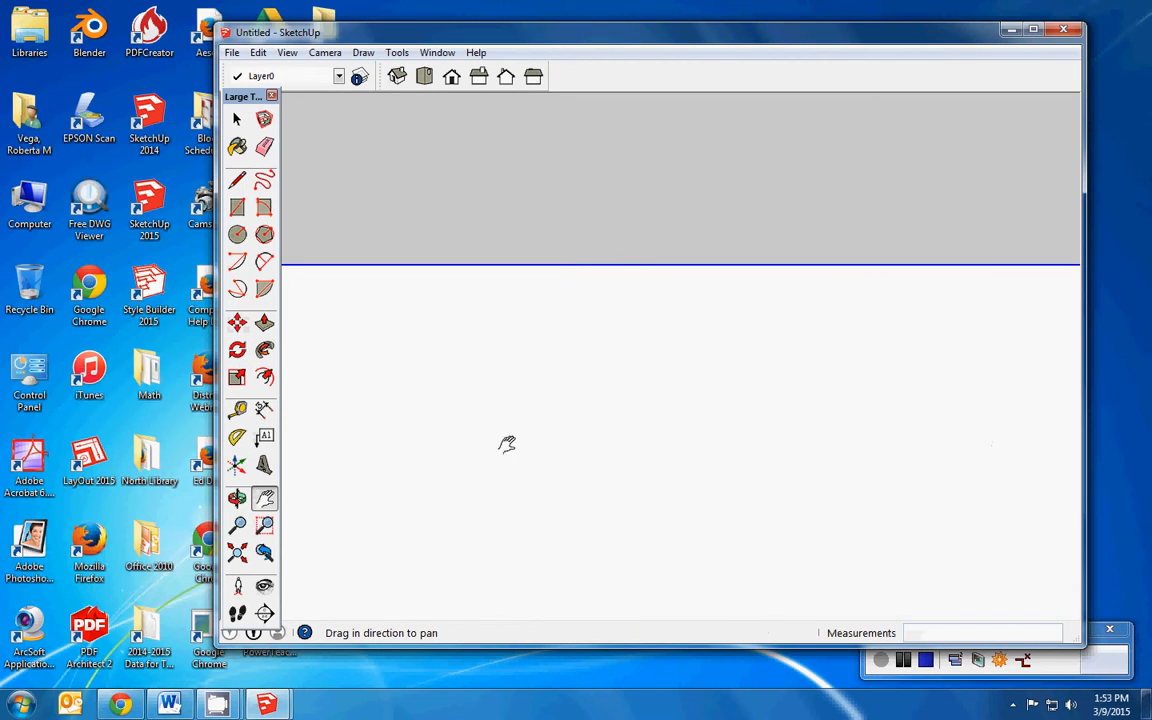
left_click_drag(1008, 409, 722, 402)
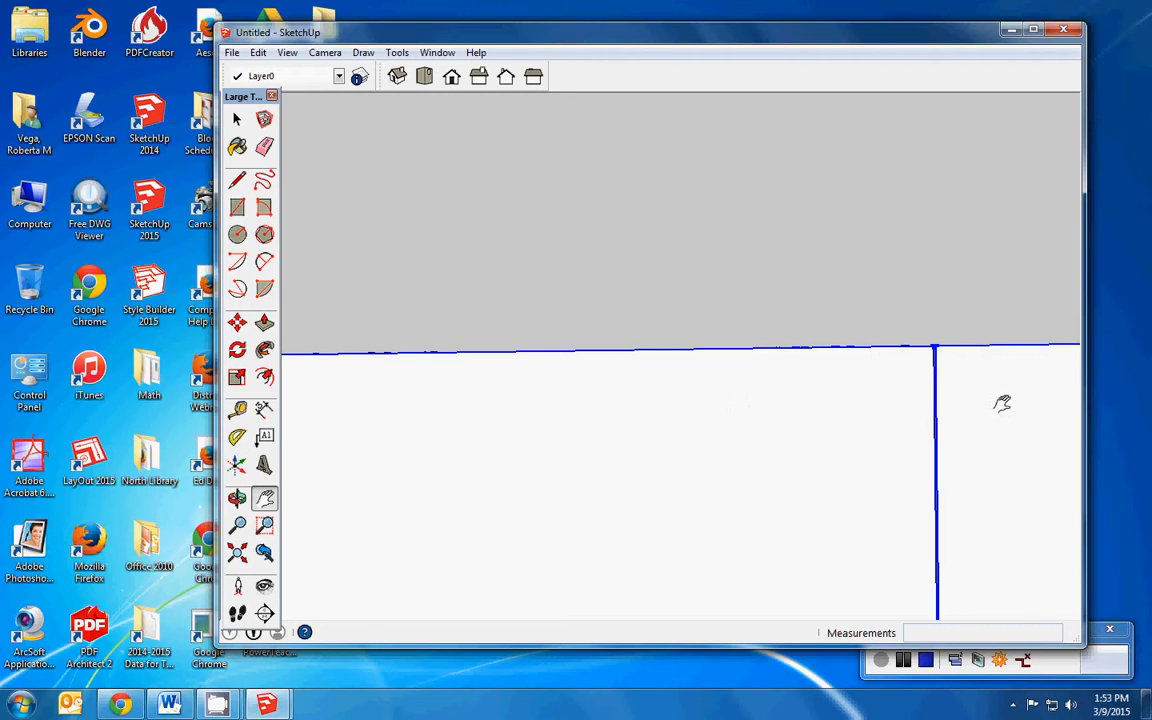
left_click_drag(1002, 403, 595, 353)
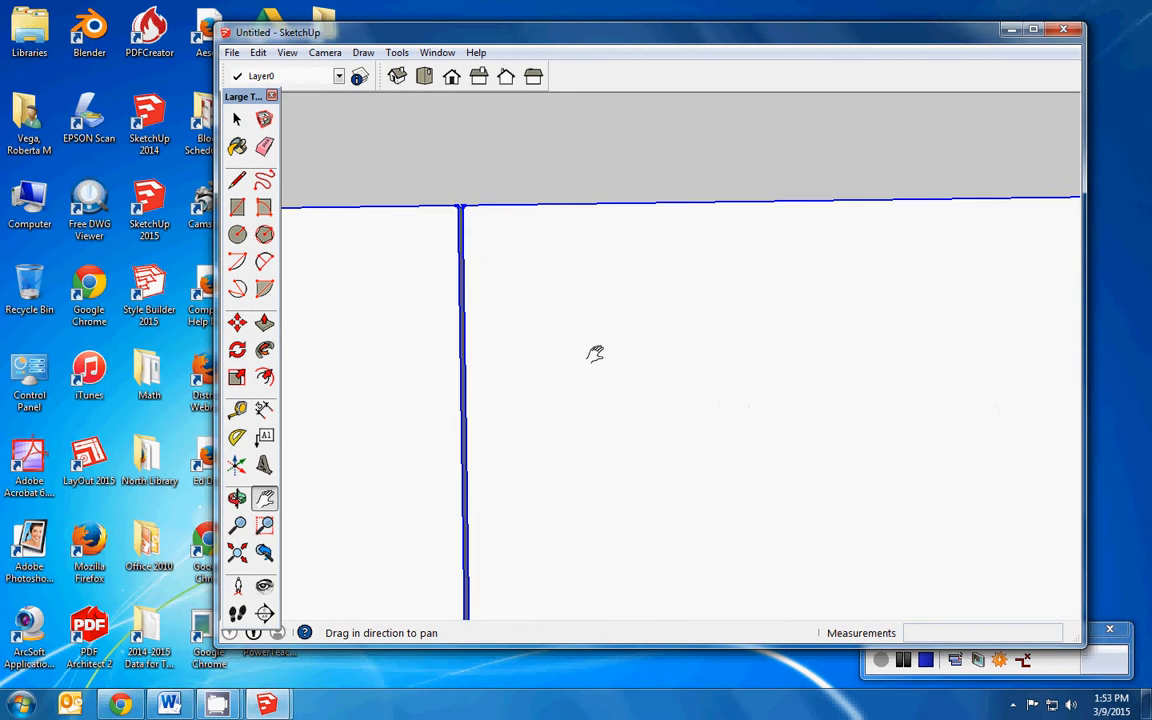
left_click(237, 119)
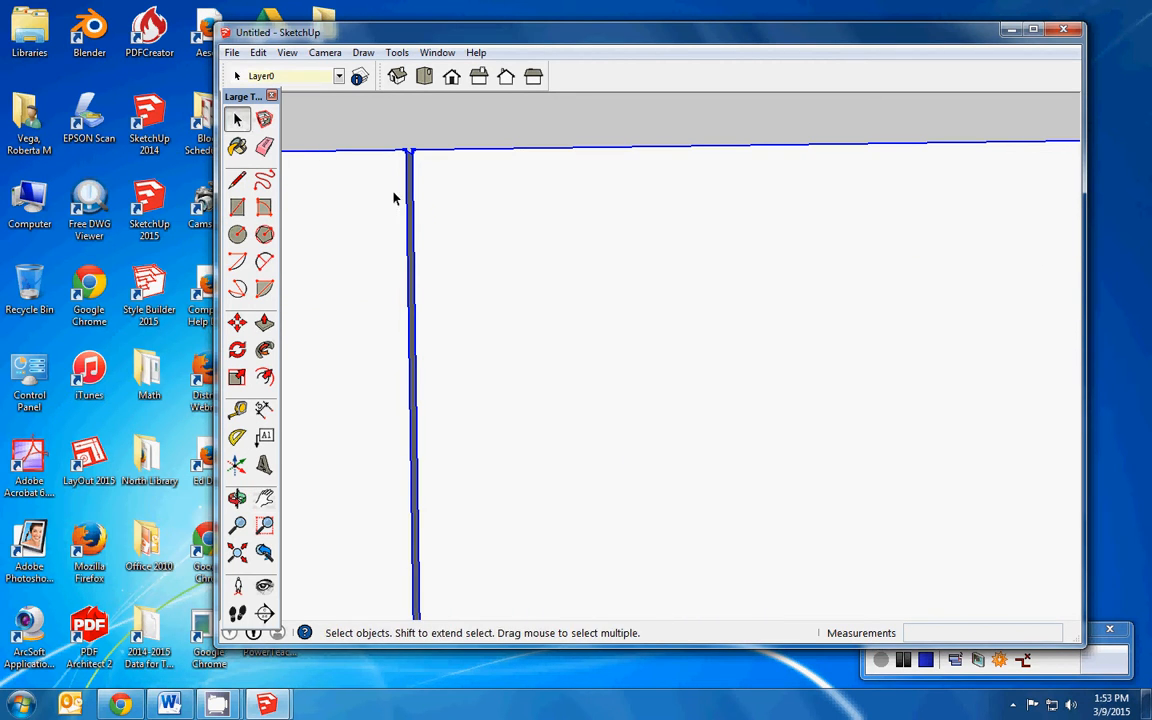
left_click(237, 321)
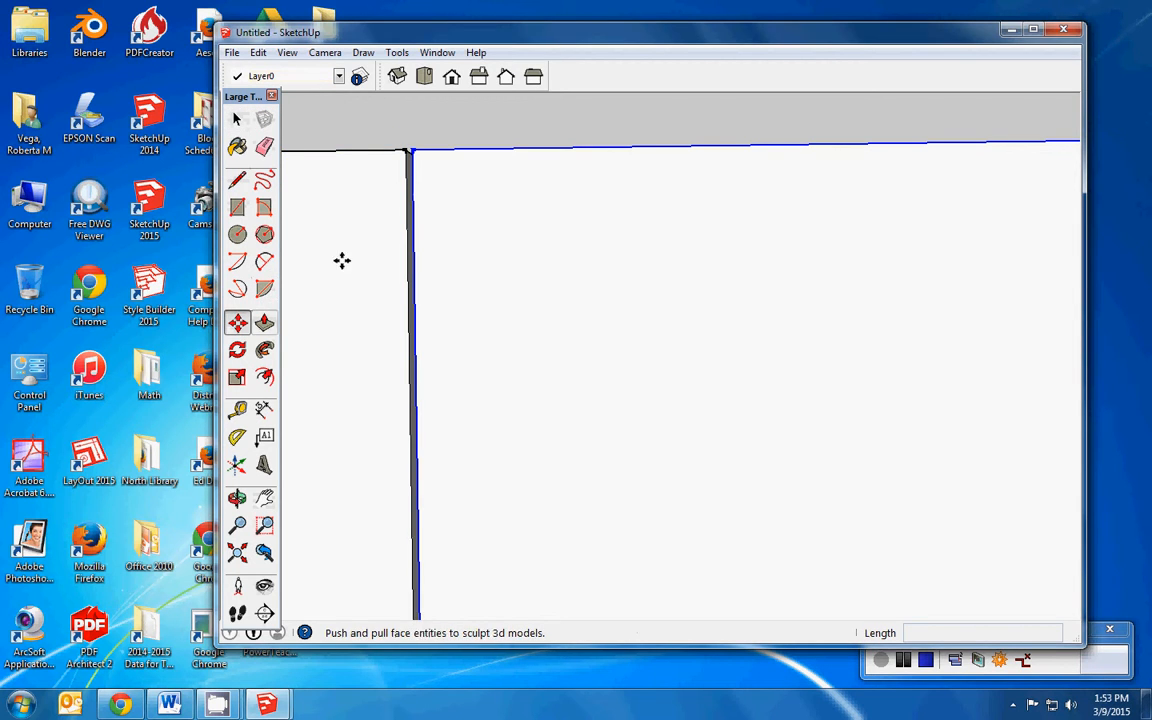
left_click(417, 160)
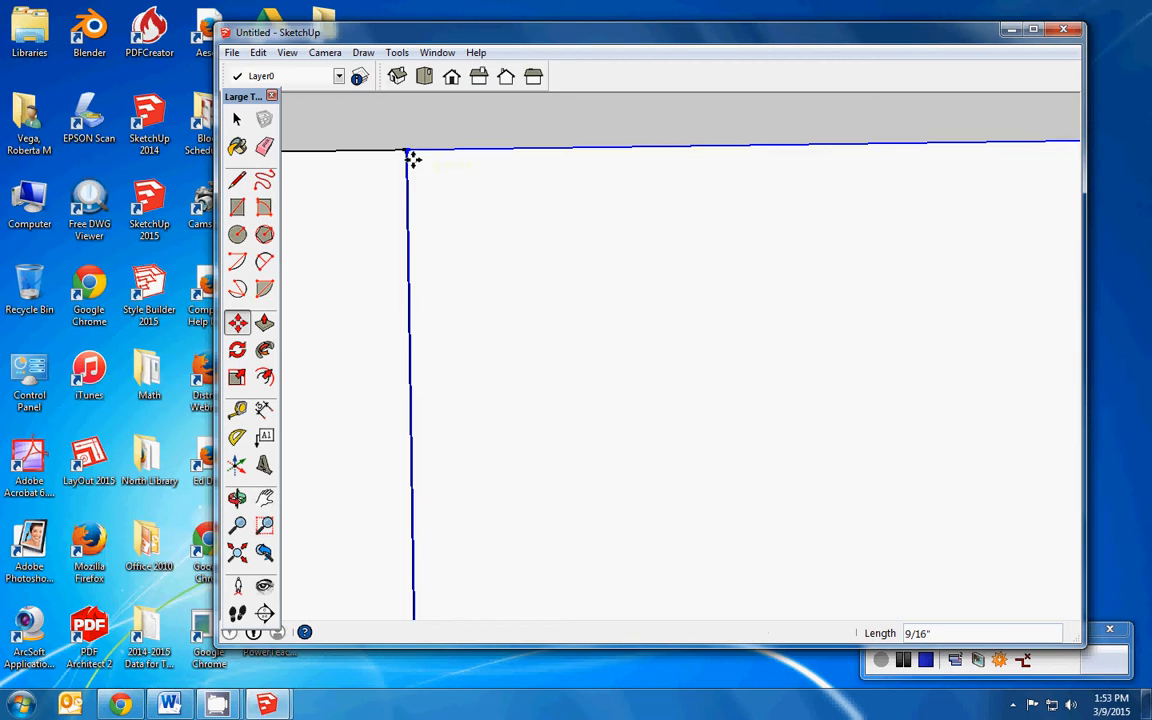
scroll(566, 240, "down", 6)
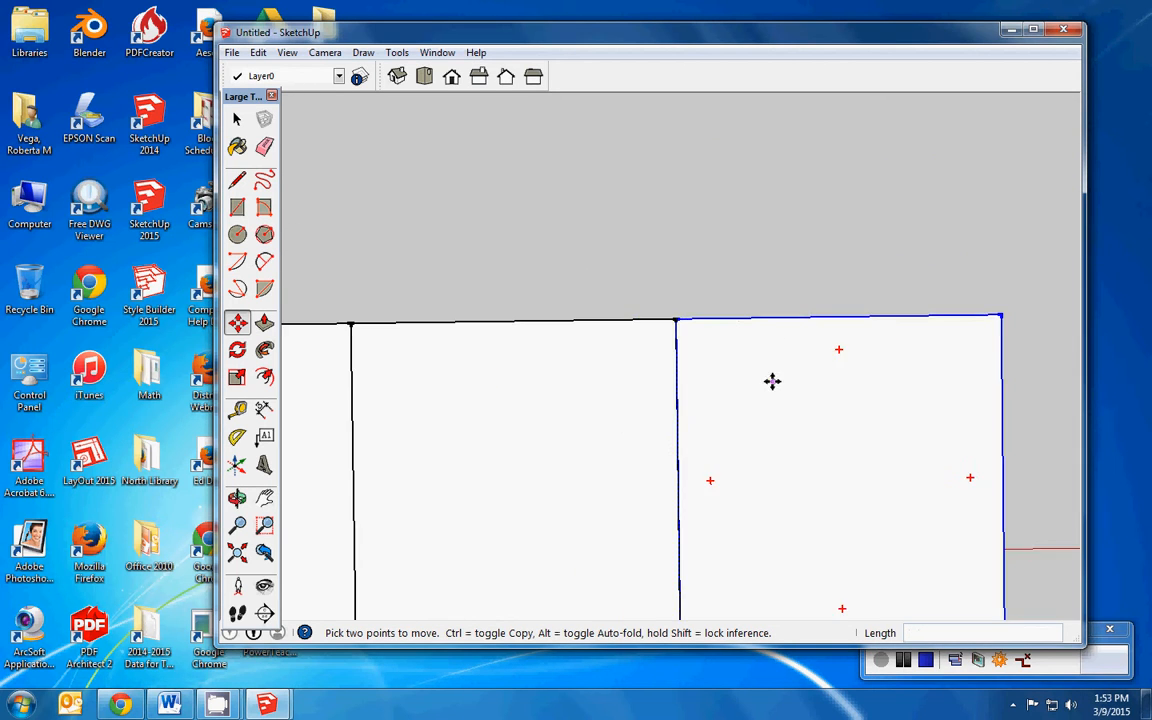
scroll(772, 381, "down", 3)
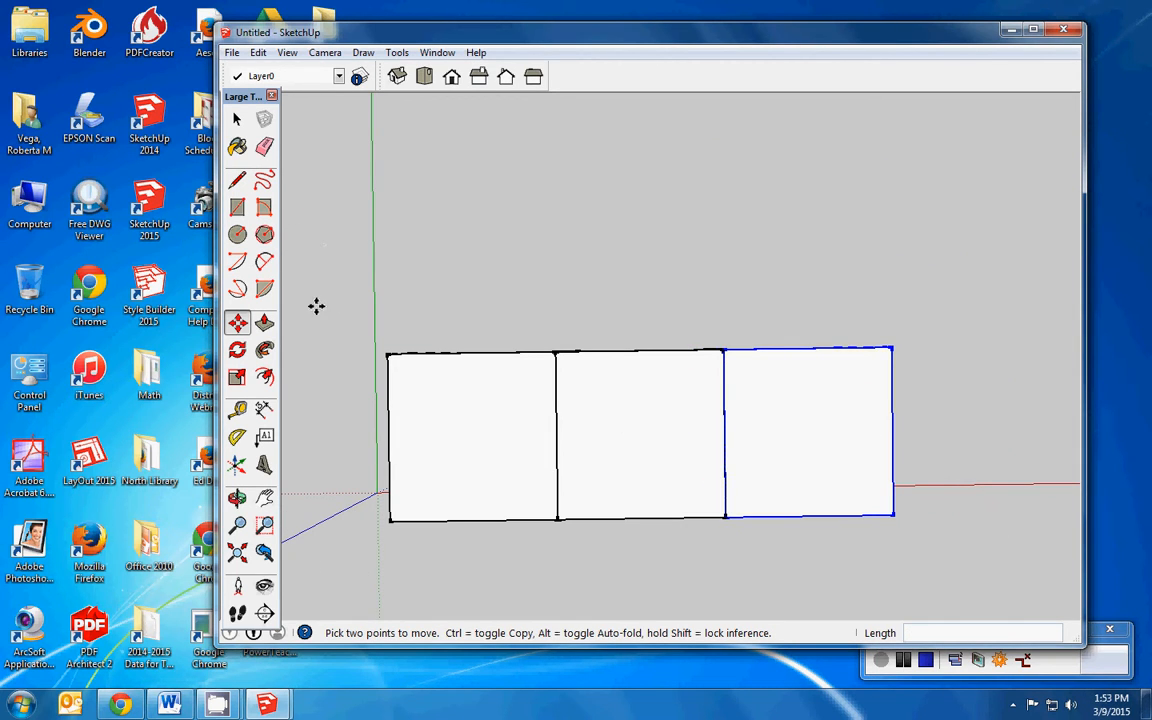
left_click(735, 400)
left_click(895, 388)
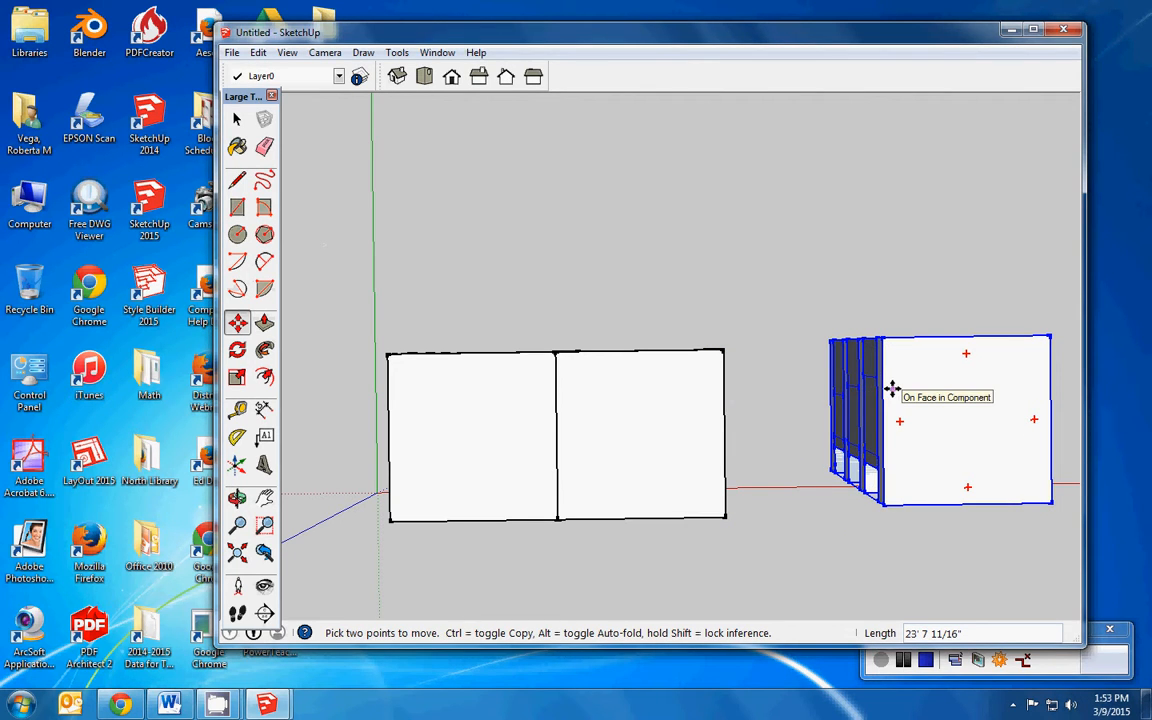
key("ctrl+z")
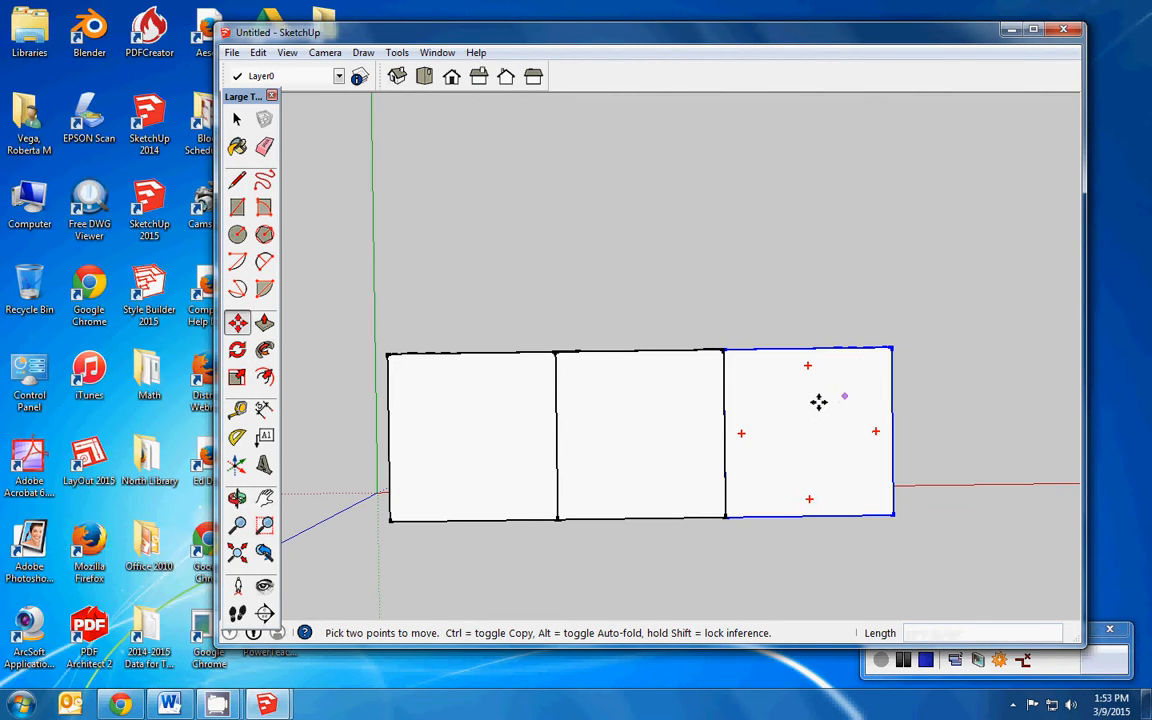
Copy the third building about 24' 10 3/4" along the red axis to add a fourth one to the row.
key("ctrl")
left_click(755, 400)
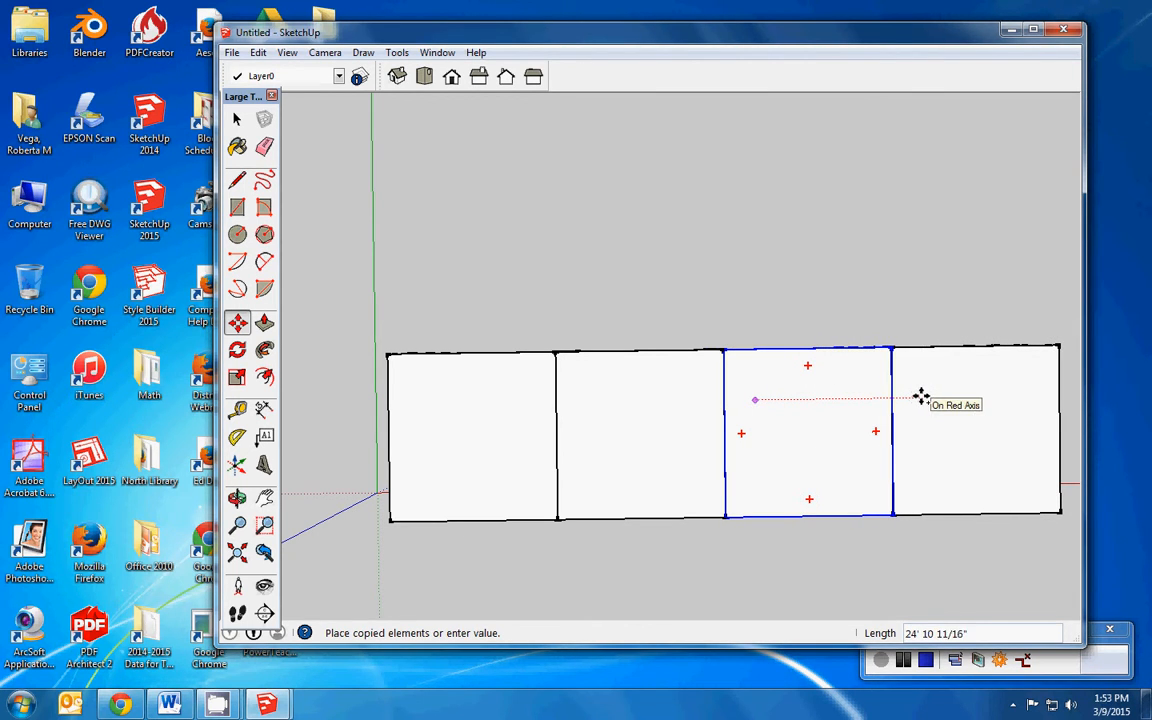
left_click(918, 394)
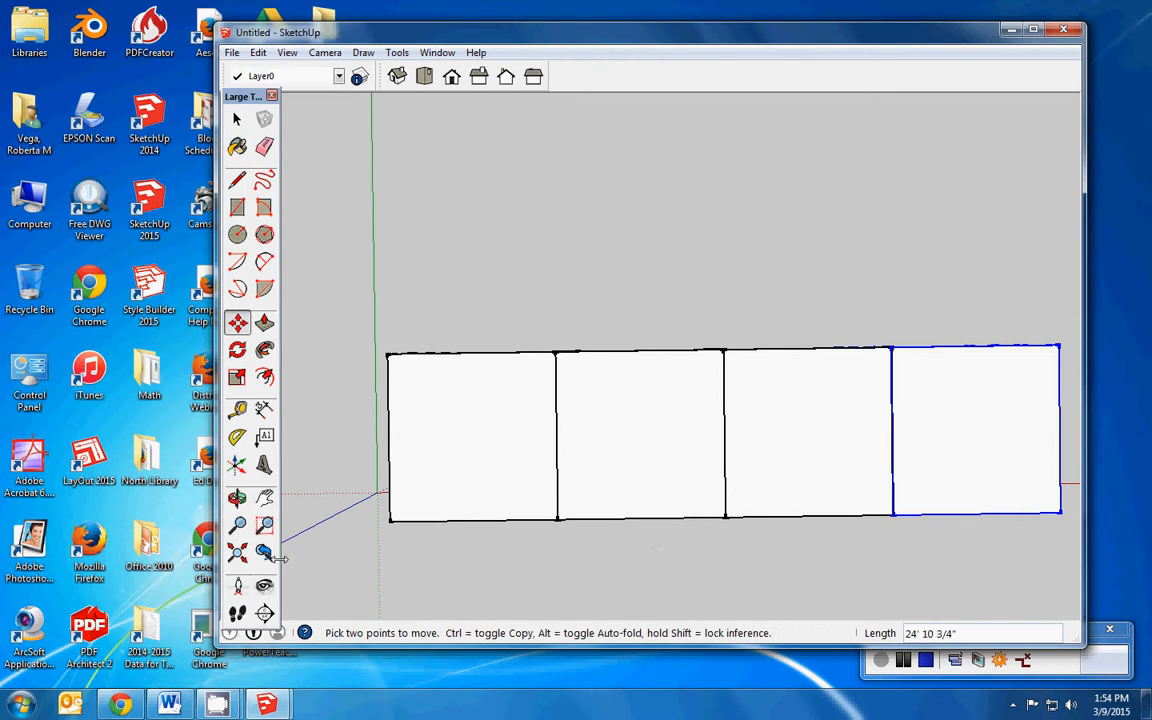
Move the fourth building about 1 1/4" along the red axis so its corner meets the third building.
left_click(265, 500)
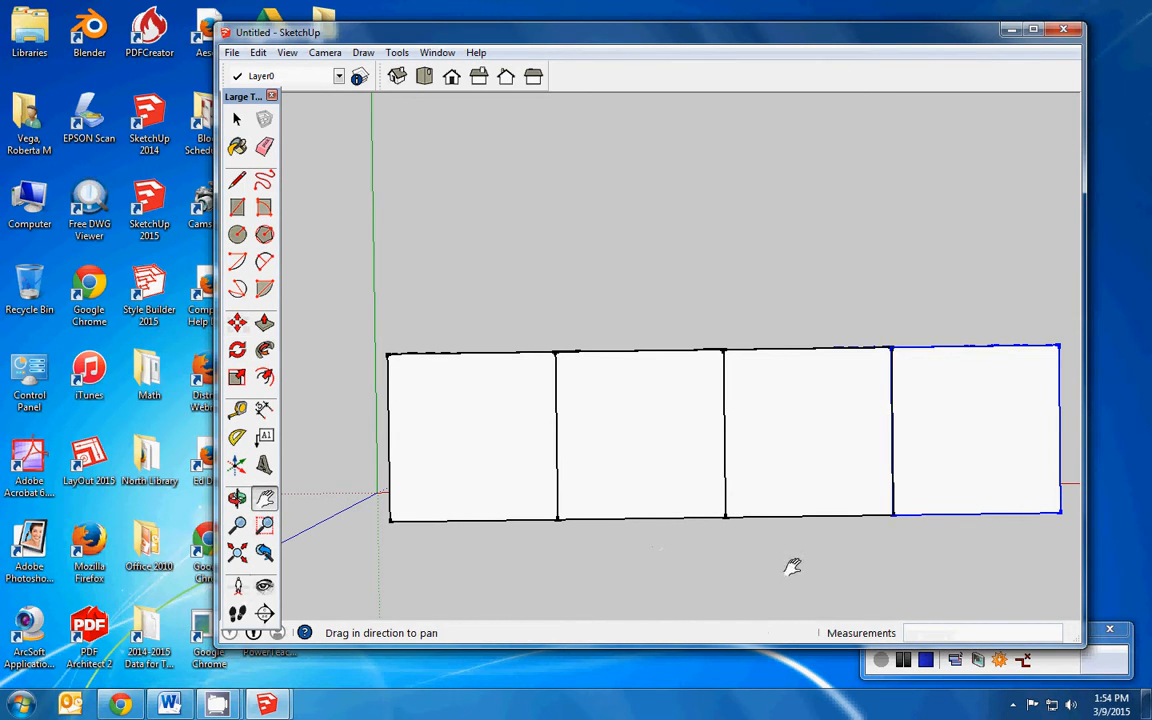
left_click_drag(792, 567, 432, 540)
scroll(567, 510, "up", 5)
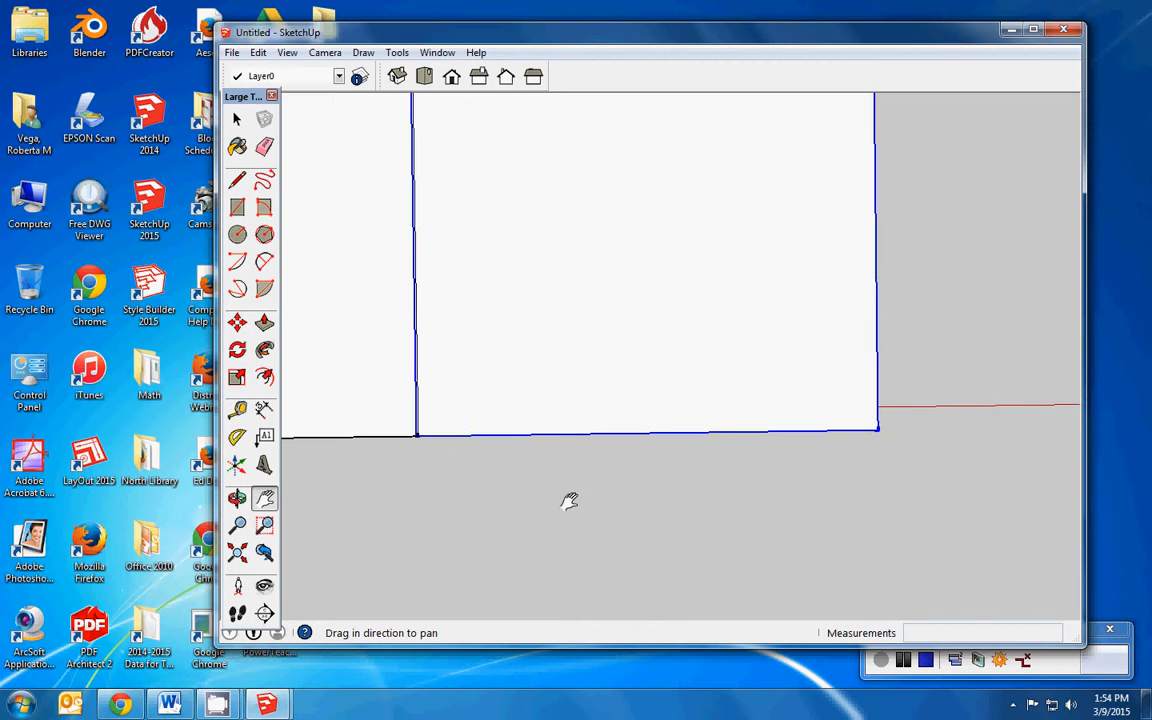
scroll(560, 485, "up", 3)
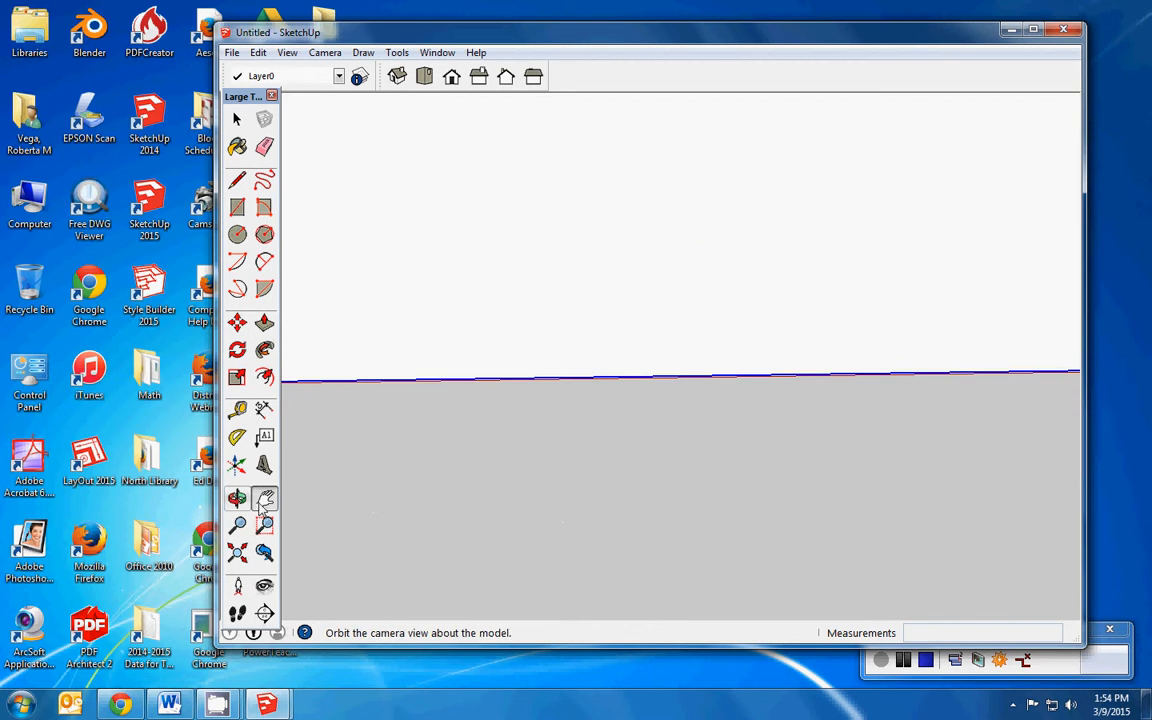
left_click_drag(419, 458, 1058, 566)
left_click_drag(527, 468, 573, 473)
scroll(537, 469, "up", 1)
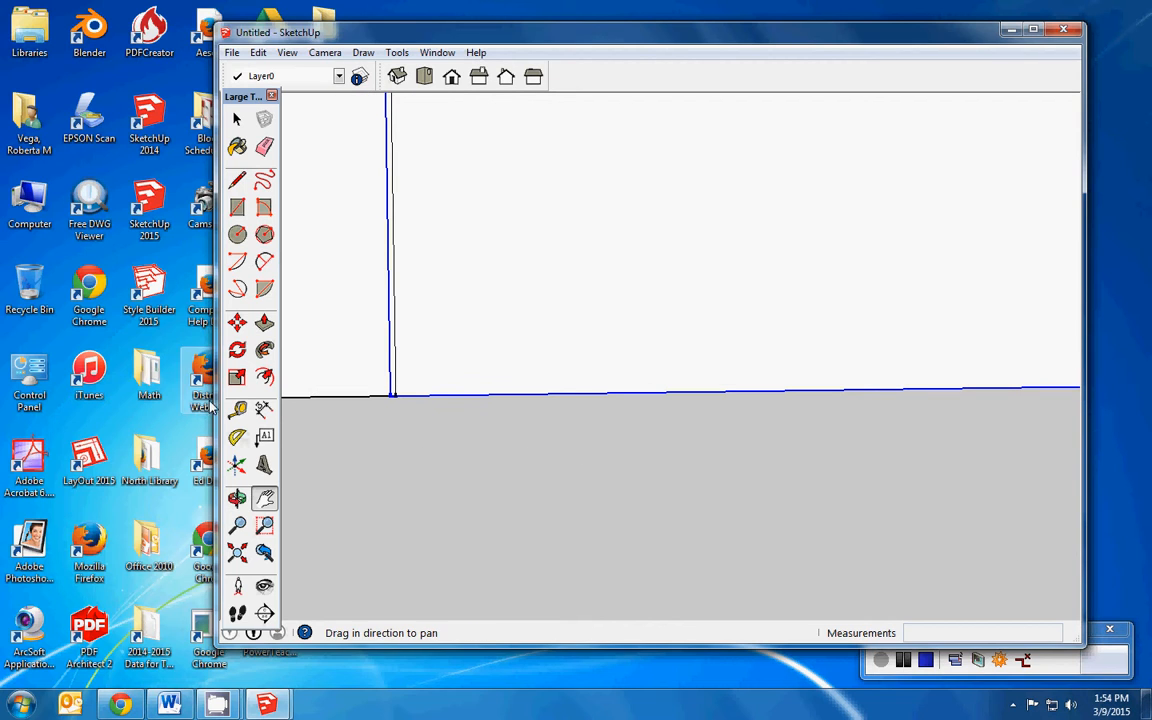
left_click(237, 321)
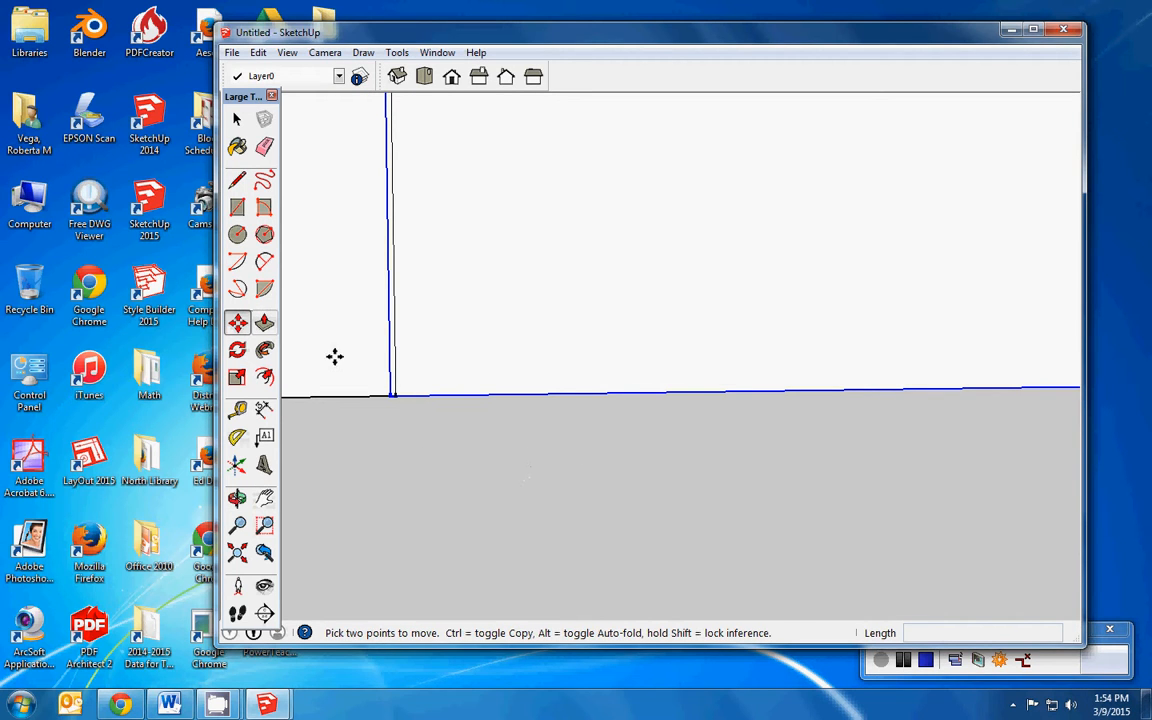
left_click(390, 392)
left_click(392, 392)
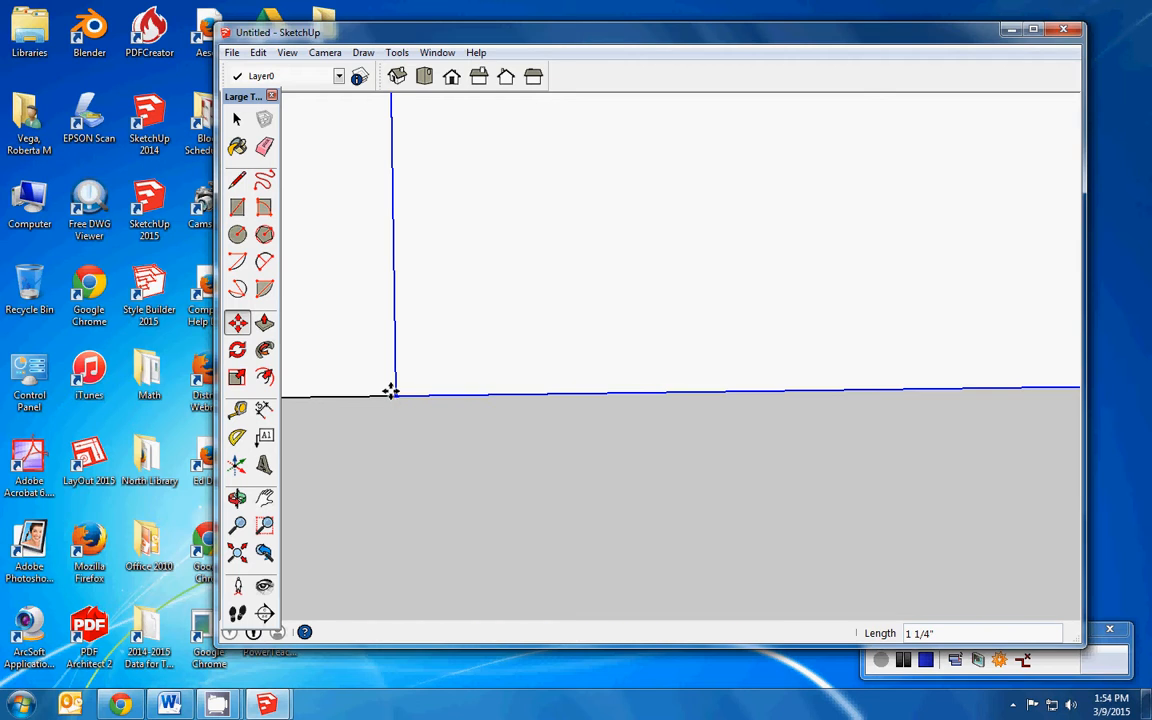
Copy the fourth building exactly 25' along the red axis to add a fifth one to the row.
scroll(457, 526, "down", 4)
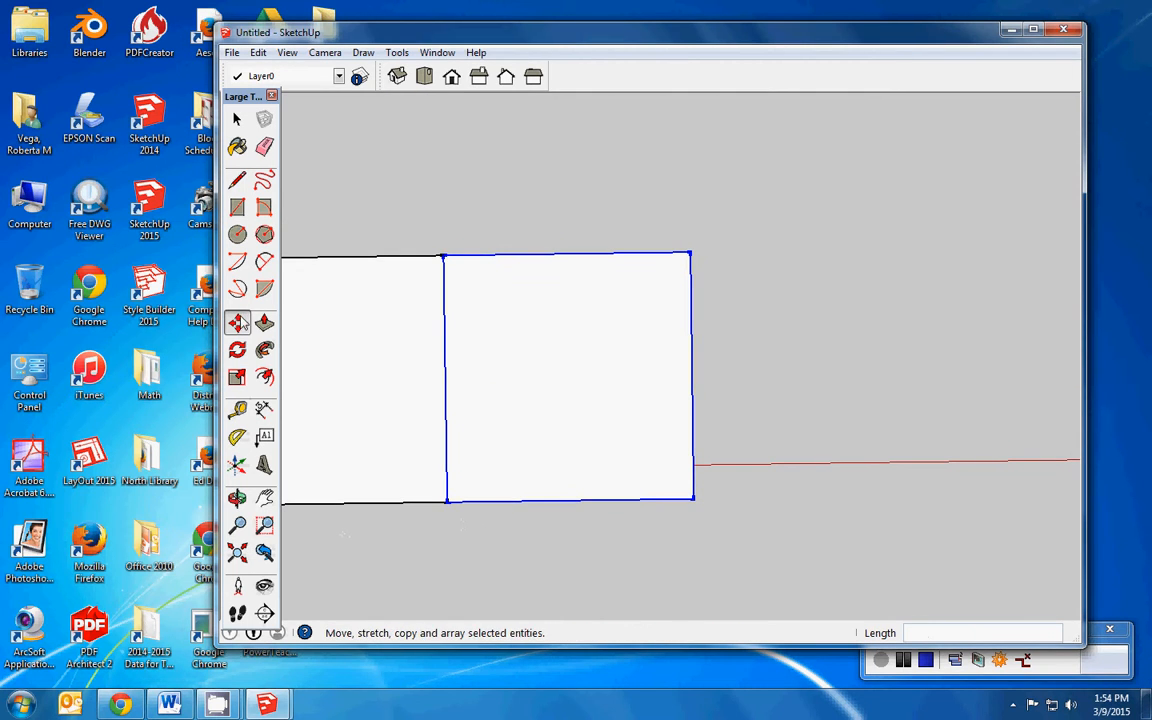
left_click(453, 497)
key("ctrl")
left_click(562, 492)
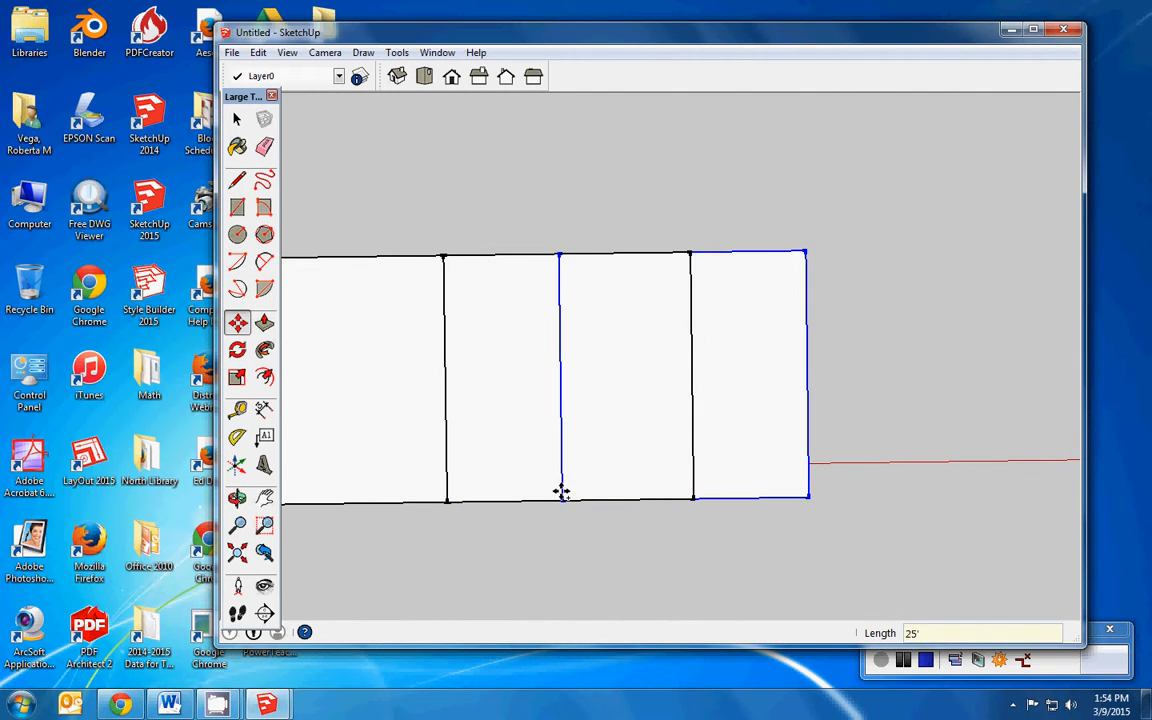
key("Return")
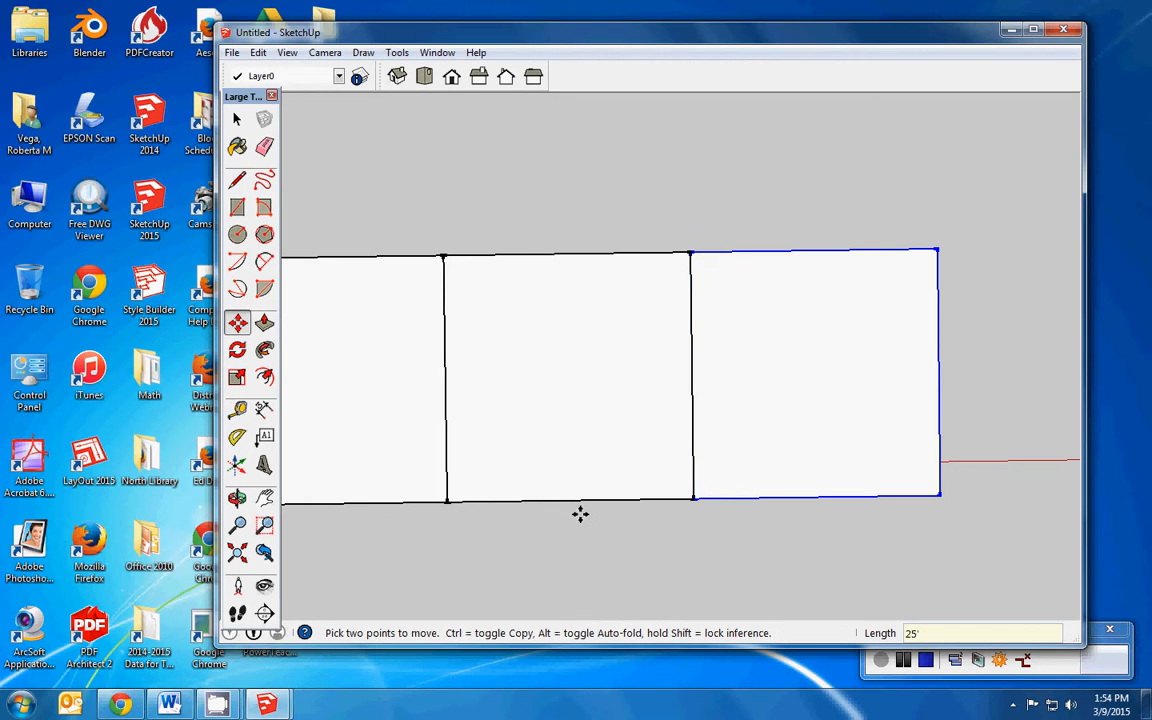
Add the first four buildings to the selection so that all five in the row are selected.
scroll(581, 512, "down", 8)
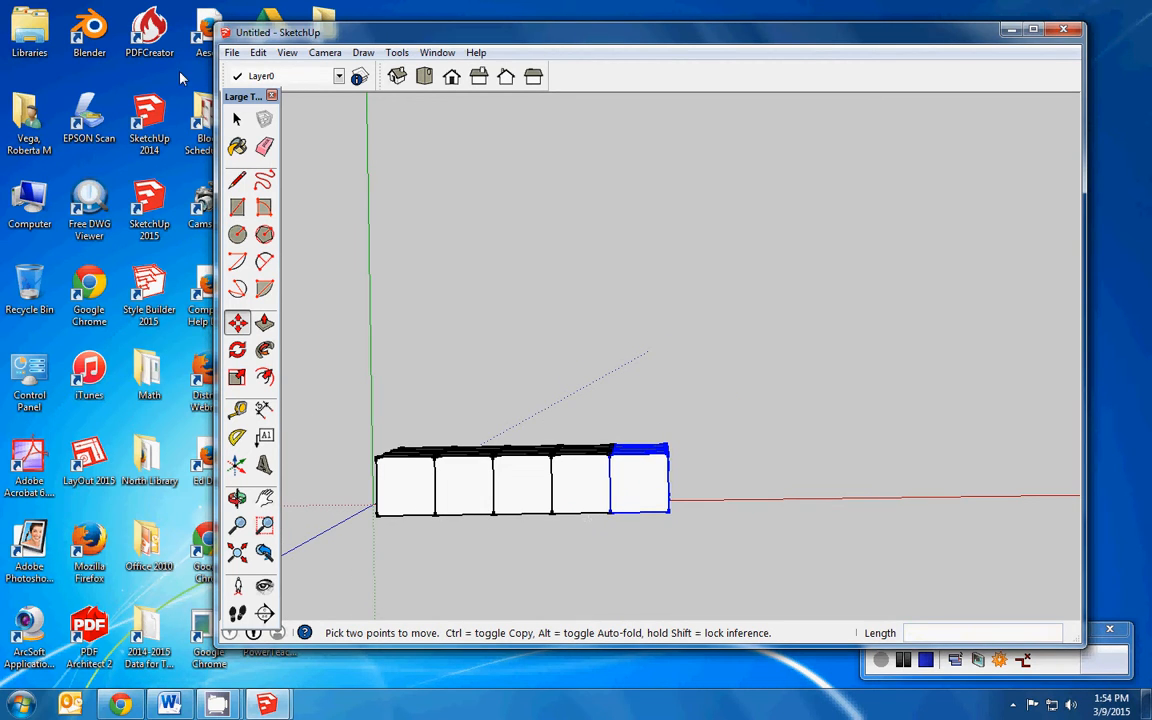
left_click(238, 119)
left_click(399, 489, "shift")
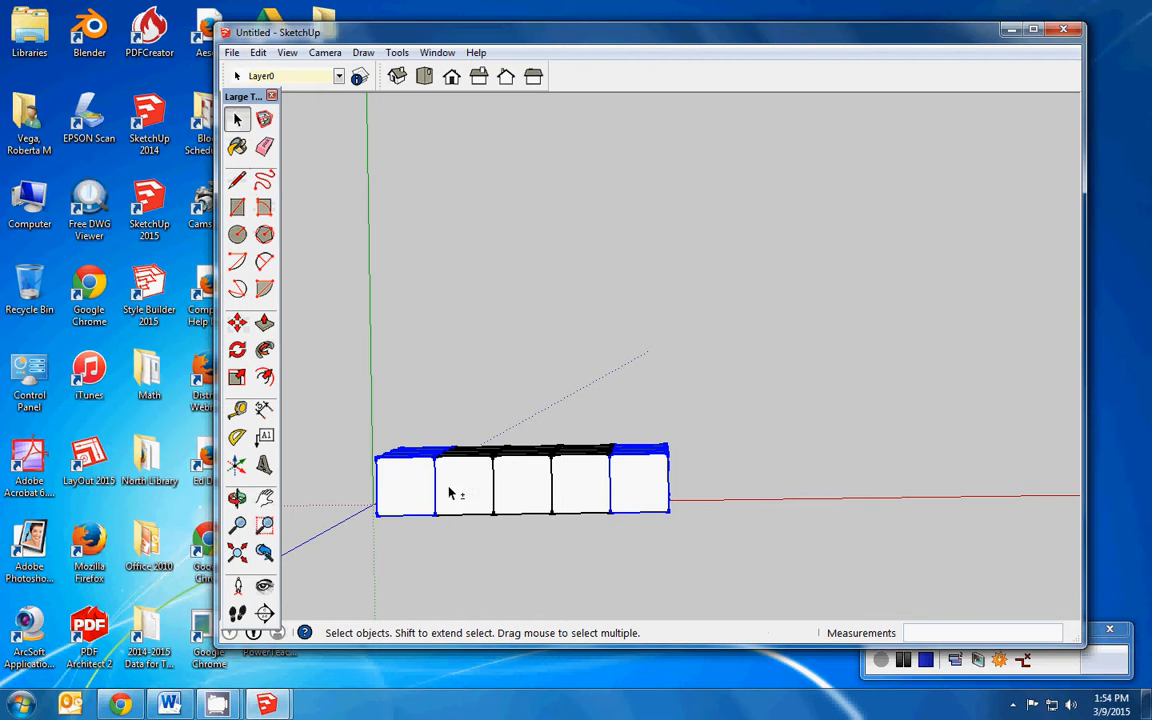
left_click(450, 489, "shift")
left_click(512, 489, "shift")
left_click(578, 489, "shift")
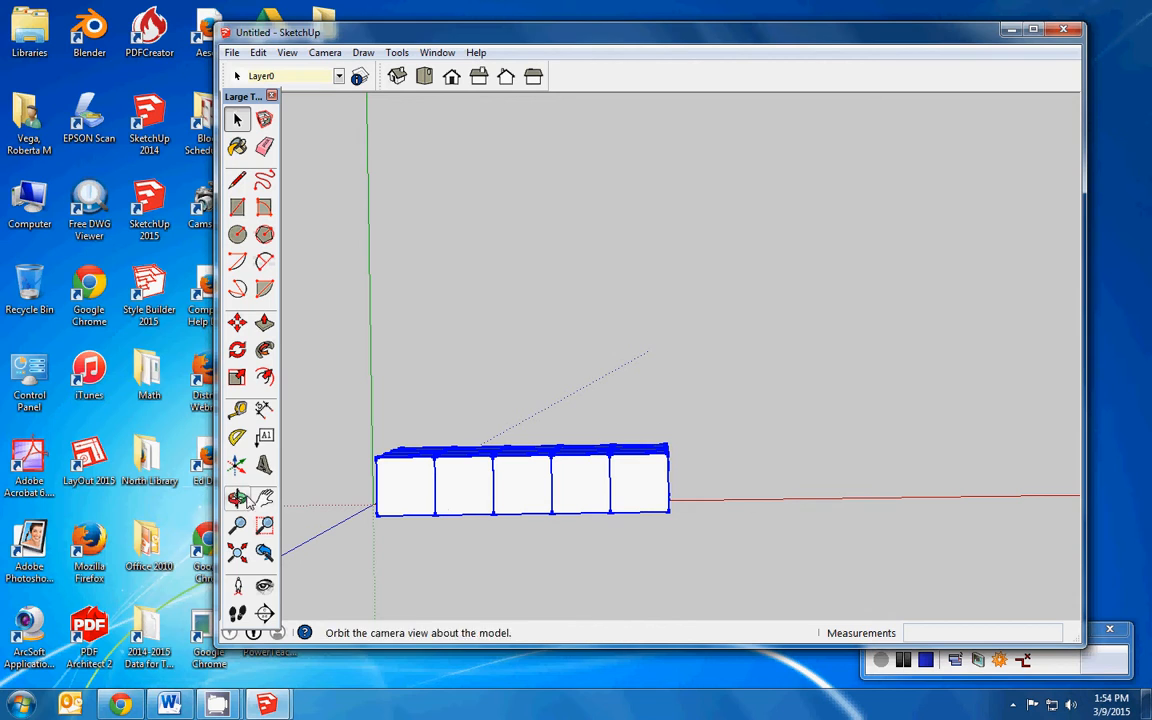
Move the selected row of five buildings by its front corner away from the origin, clear of both the red and green axes.
left_click(237, 322)
left_click(378, 514)
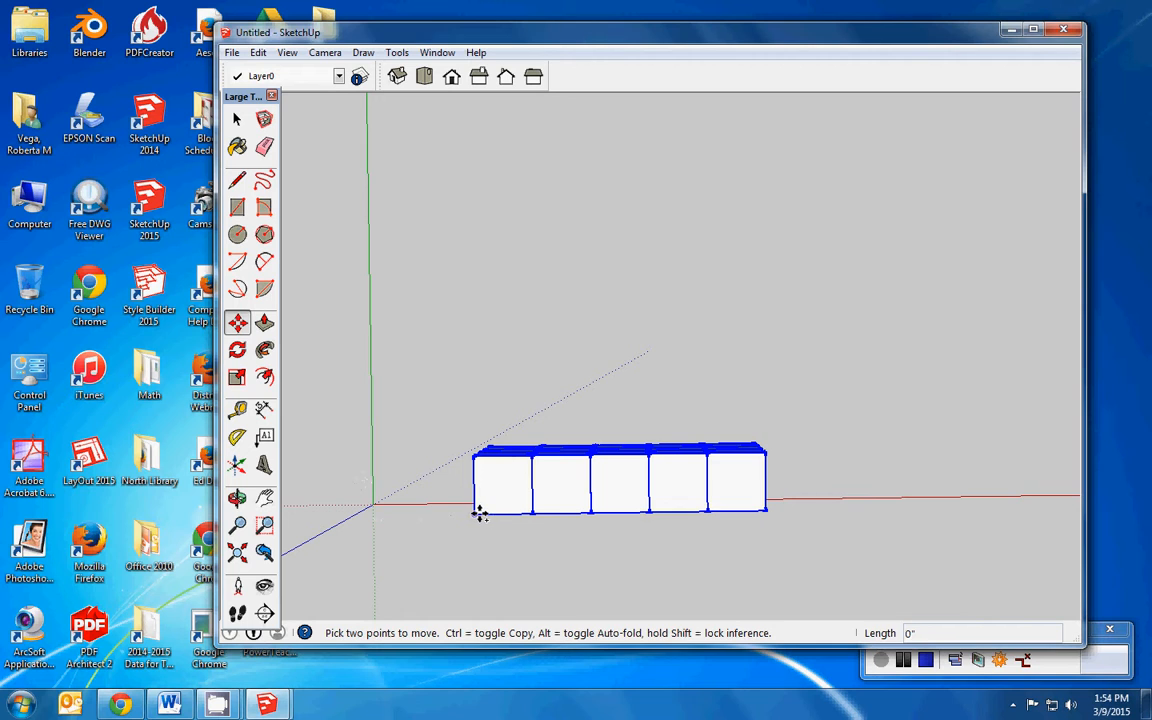
key("ctrl")
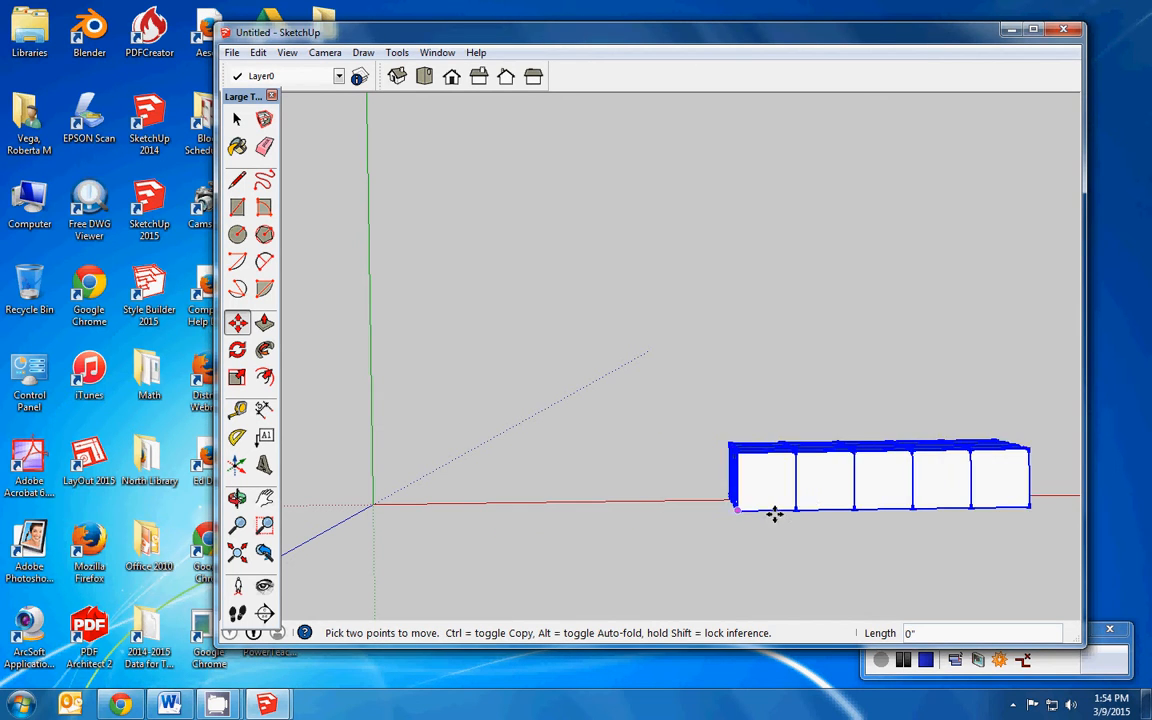
left_click(516, 480)
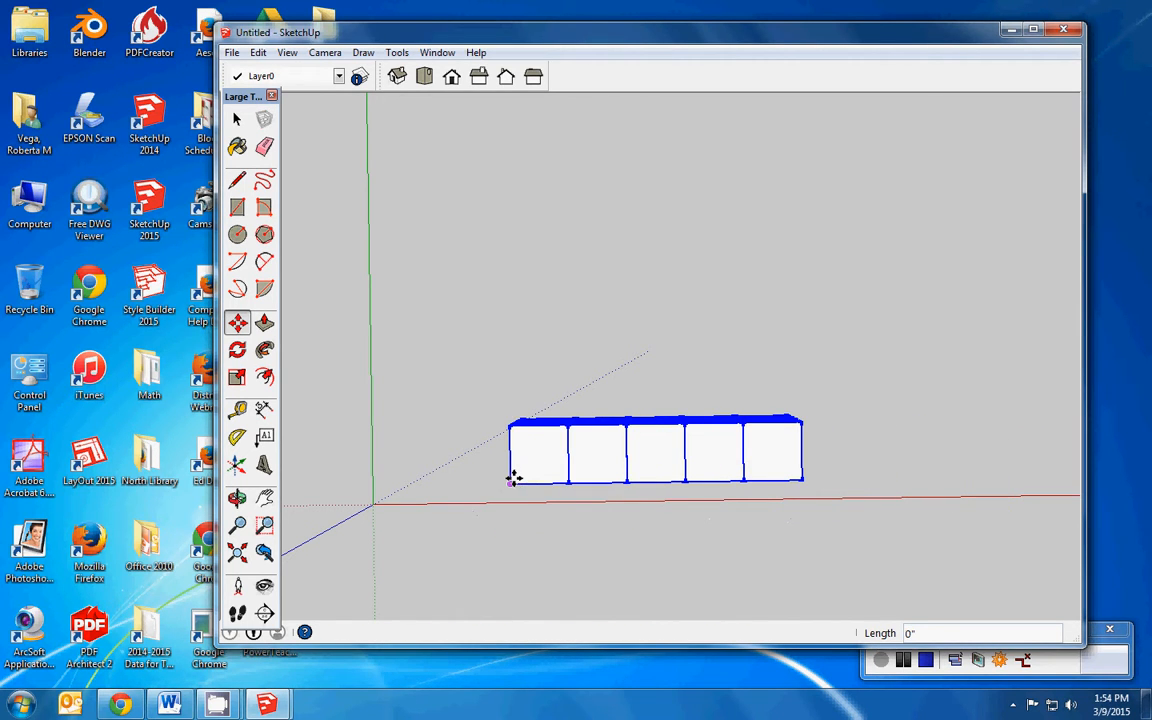
Copy the row of five buildings 125' along the red axis so that the copy adjoins the original.
key("ctrl")
left_click(516, 483)
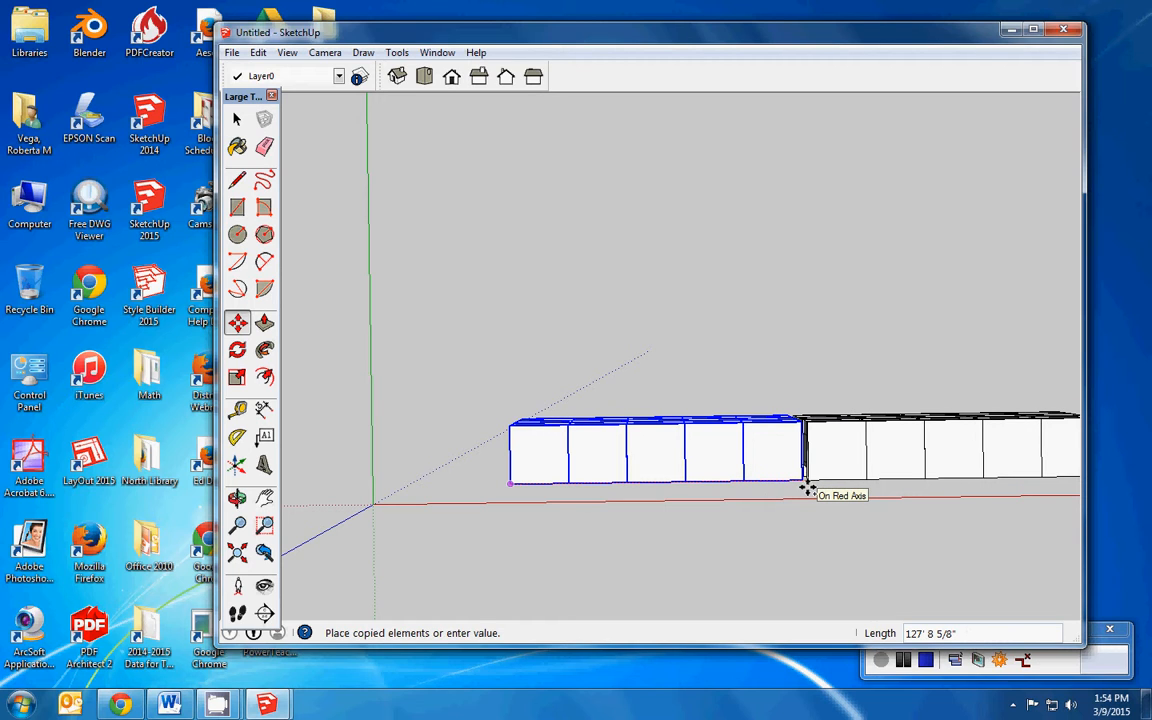
left_click(806, 487)
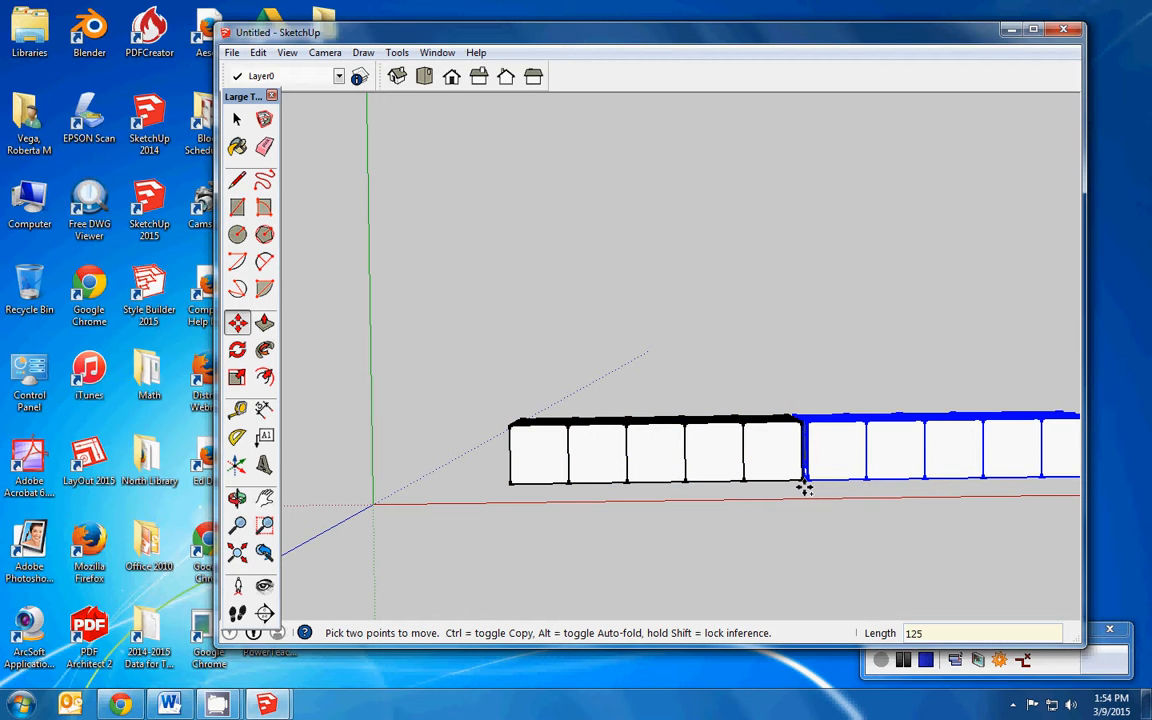
key("Return")
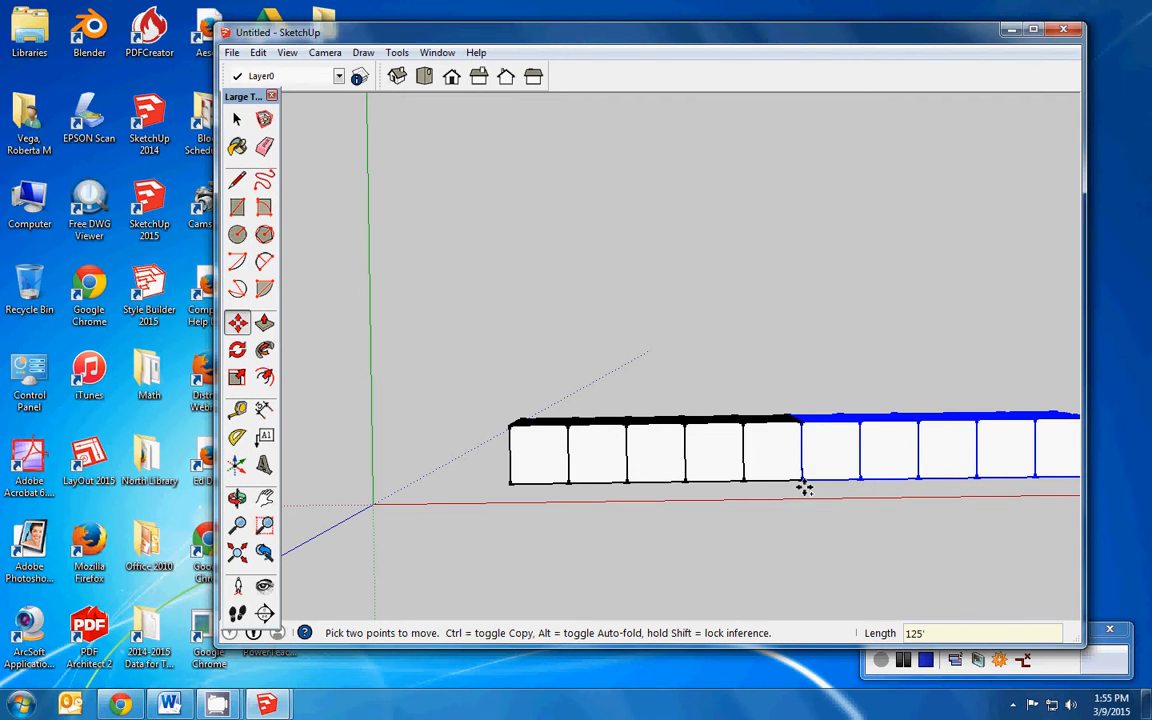
Select all ten buildings of the extended row.
scroll(806, 487, "down", 4)
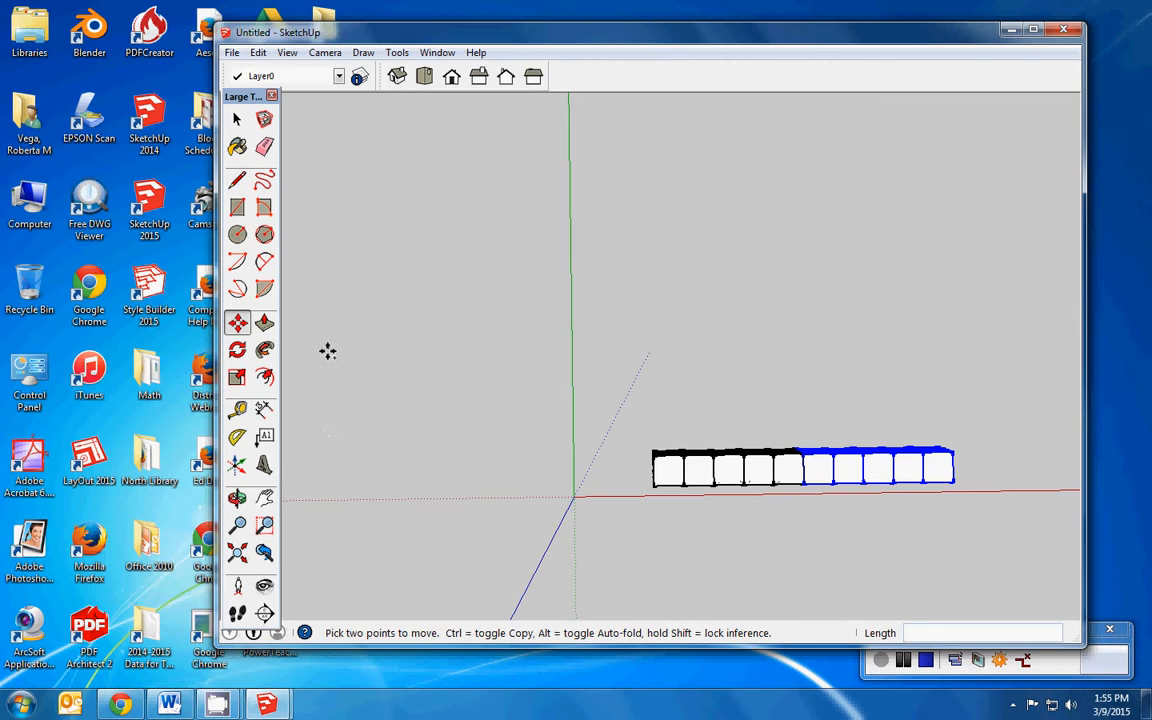
left_click(451, 80)
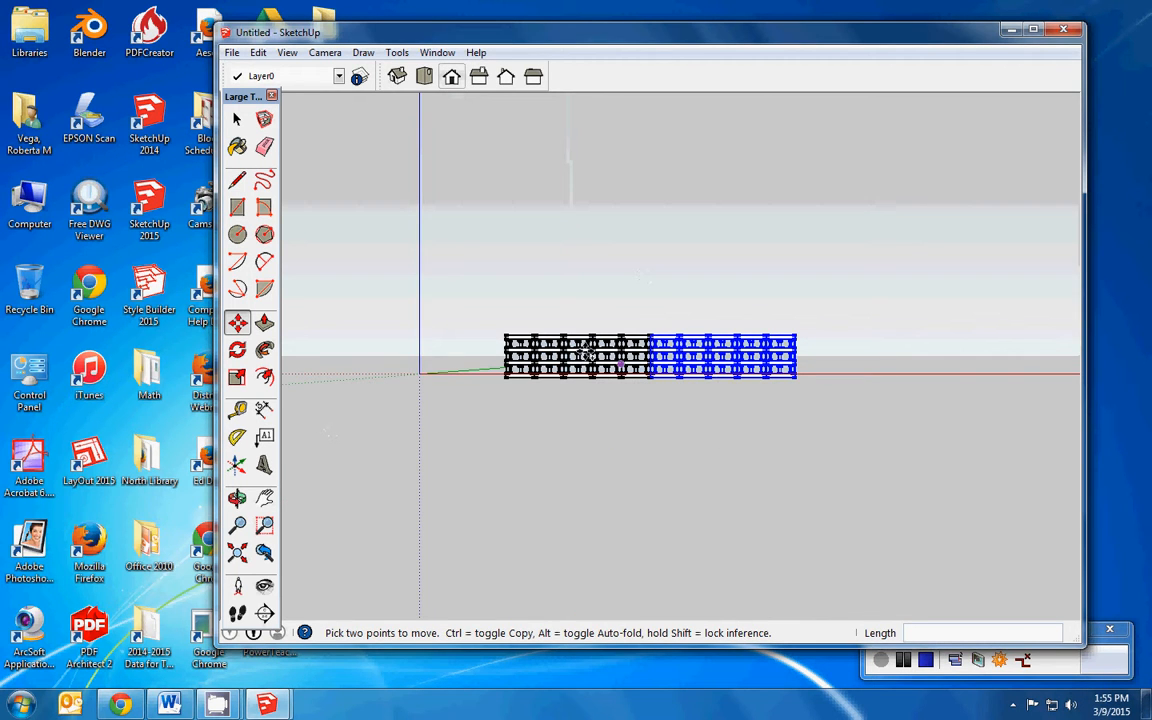
scroll(570, 385, "up", 5)
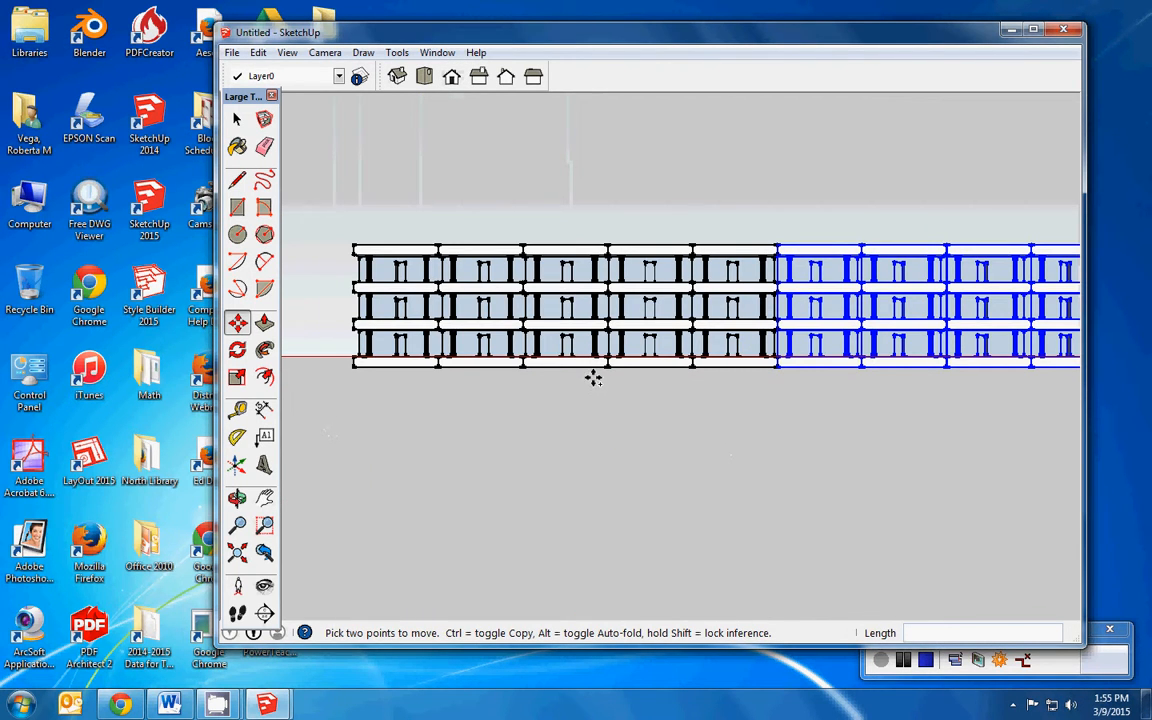
left_click(424, 76)
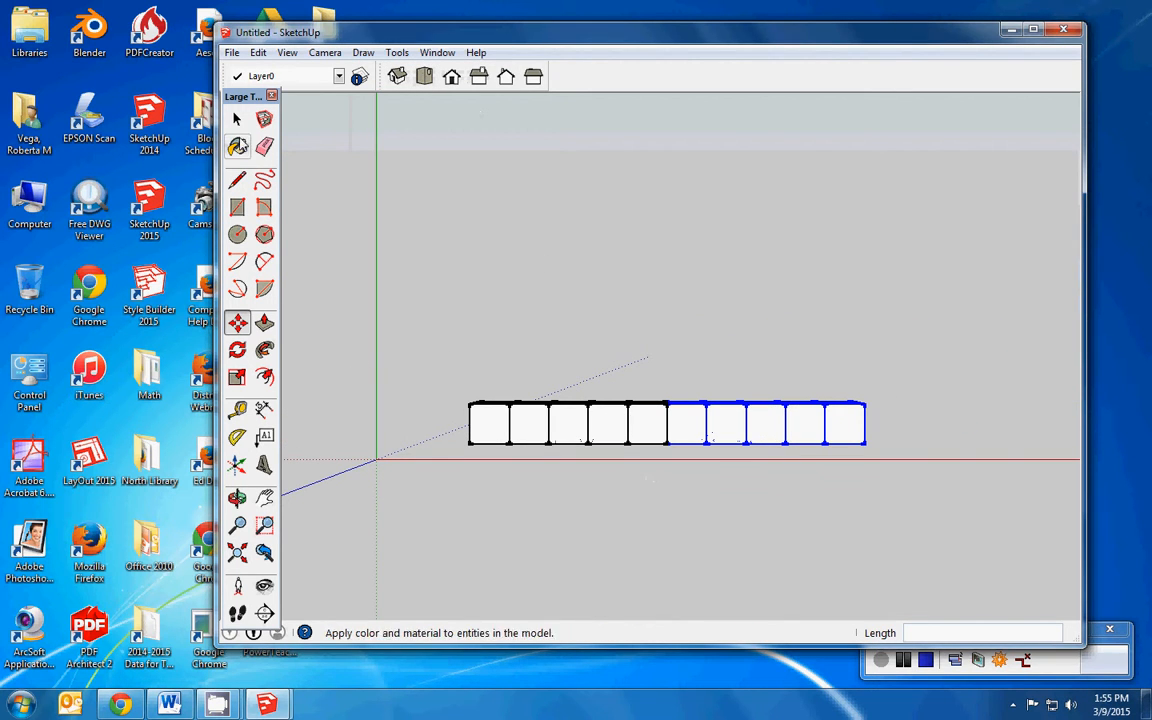
left_click(237, 119)
left_click_drag(727, 508, 900, 521)
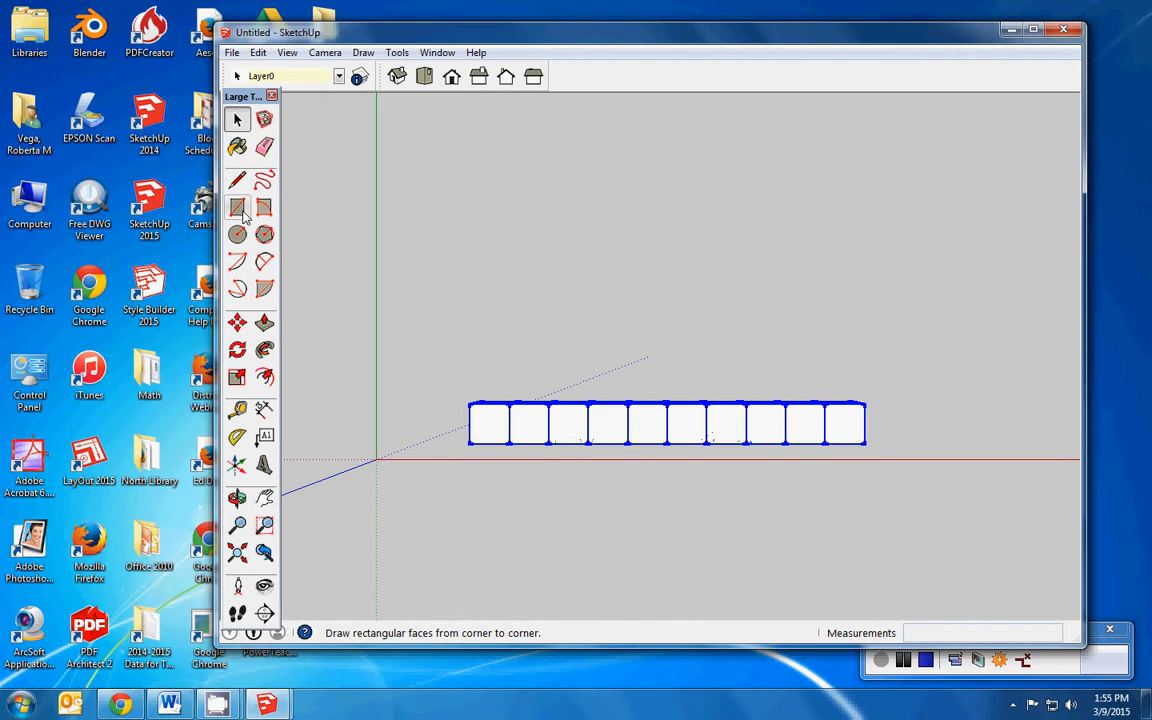
Copy the row of ten buildings about 108' 4 1/2" along the green axis, across the red axis, as a parallel second row.
left_click(237, 321)
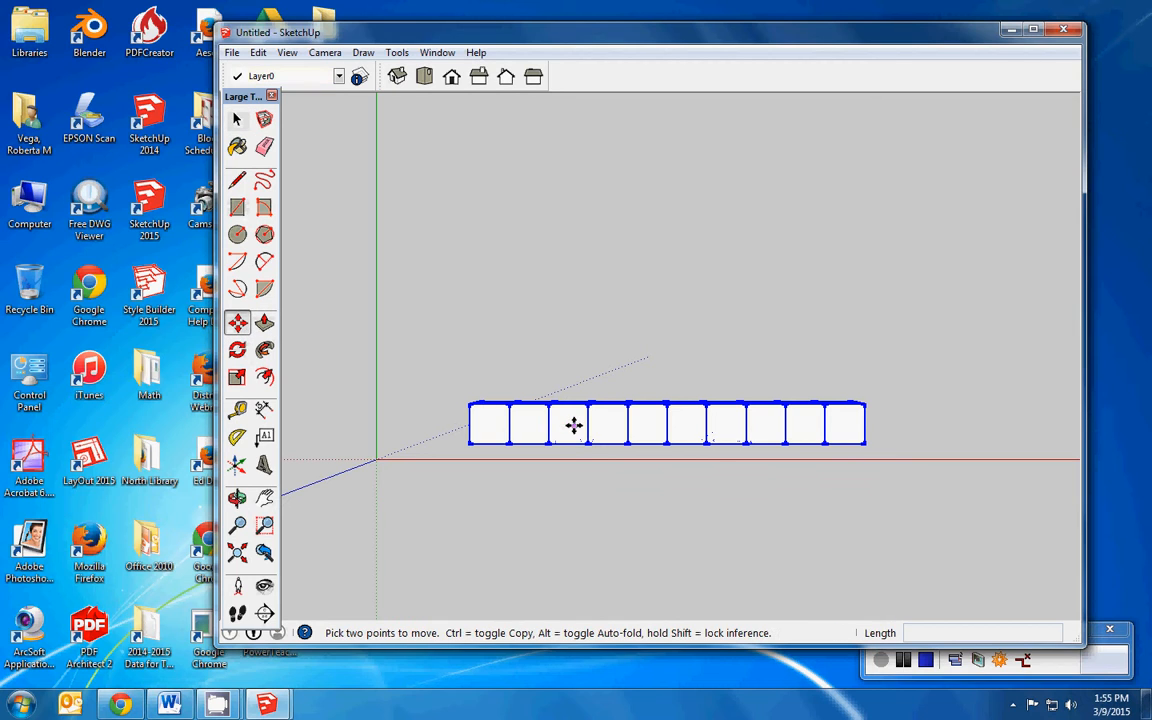
key("ctrl")
left_click(574, 426)
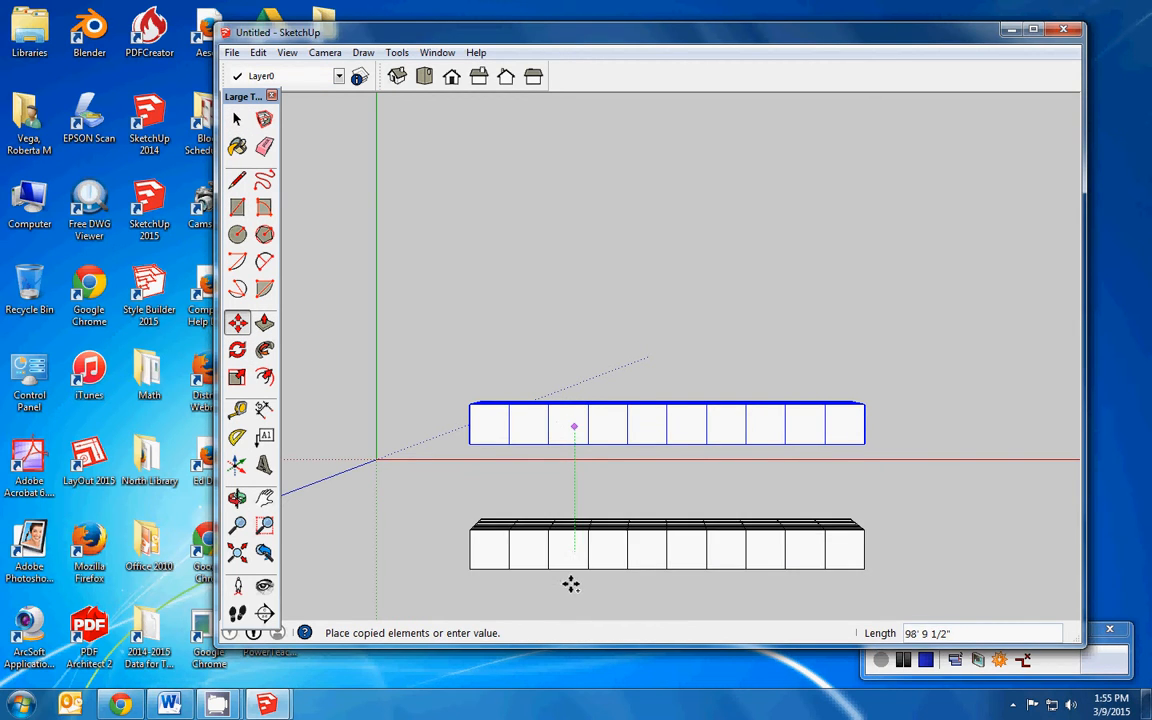
left_click(569, 597)
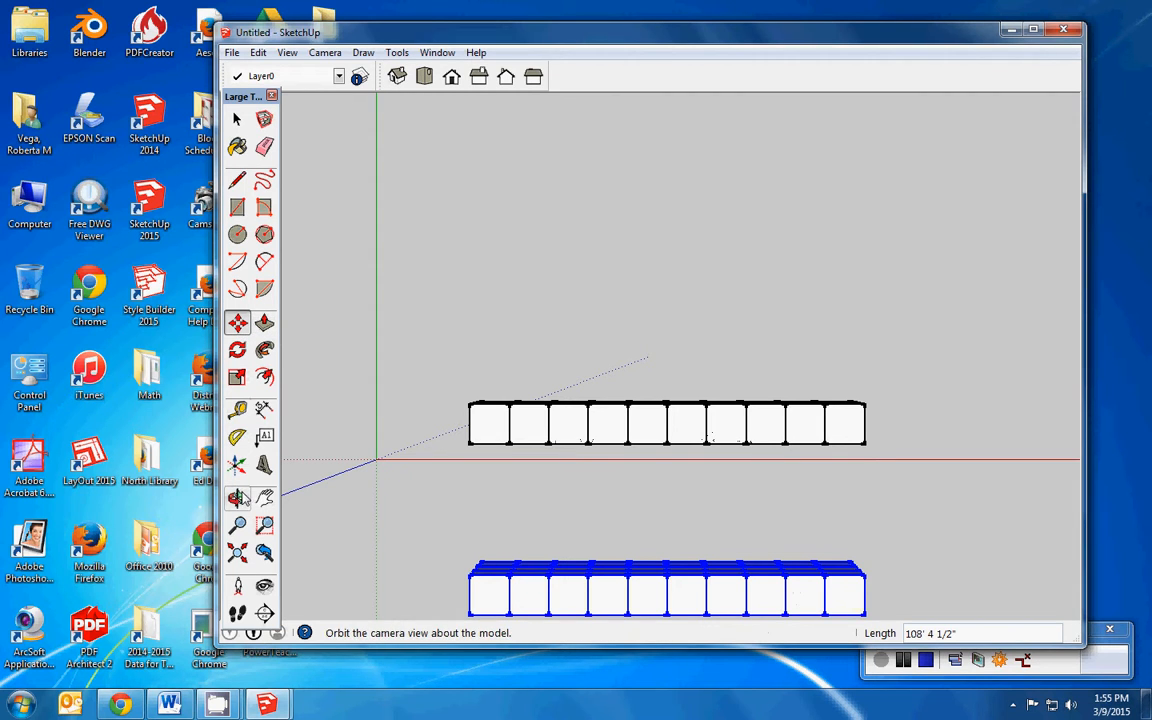
Rotate the copied row of ten buildings 180 degrees about its middle on the ground plane so it faces the original row.
left_click(237, 349)
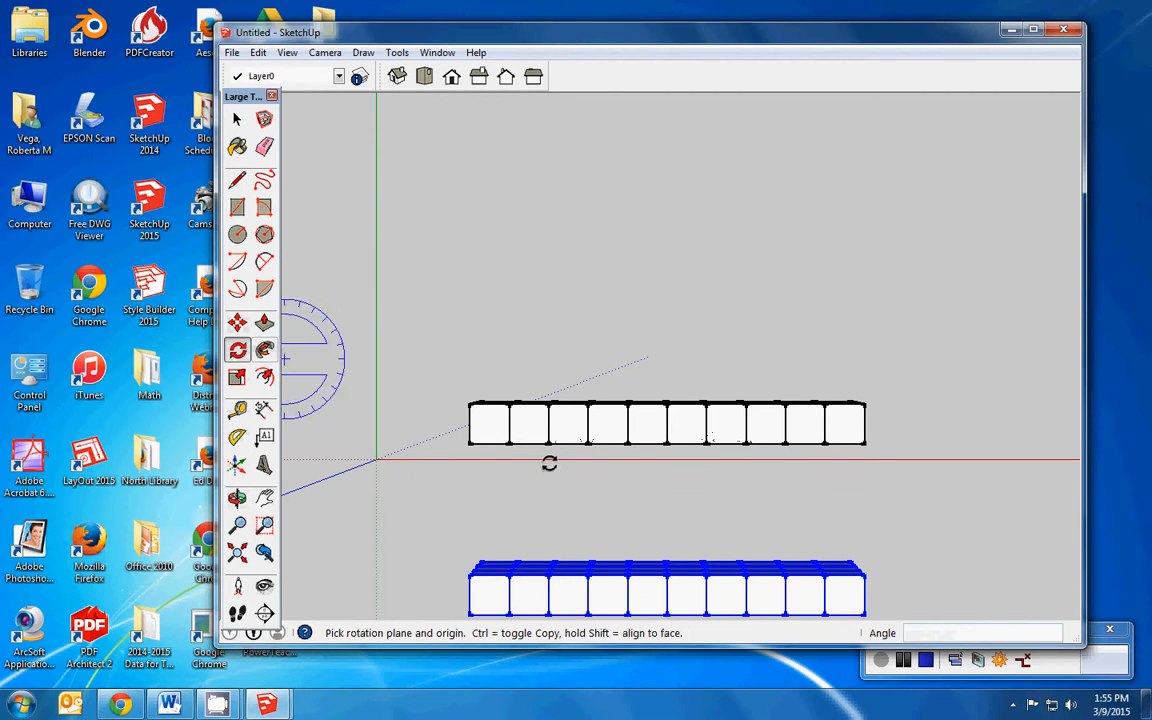
left_click(681, 595)
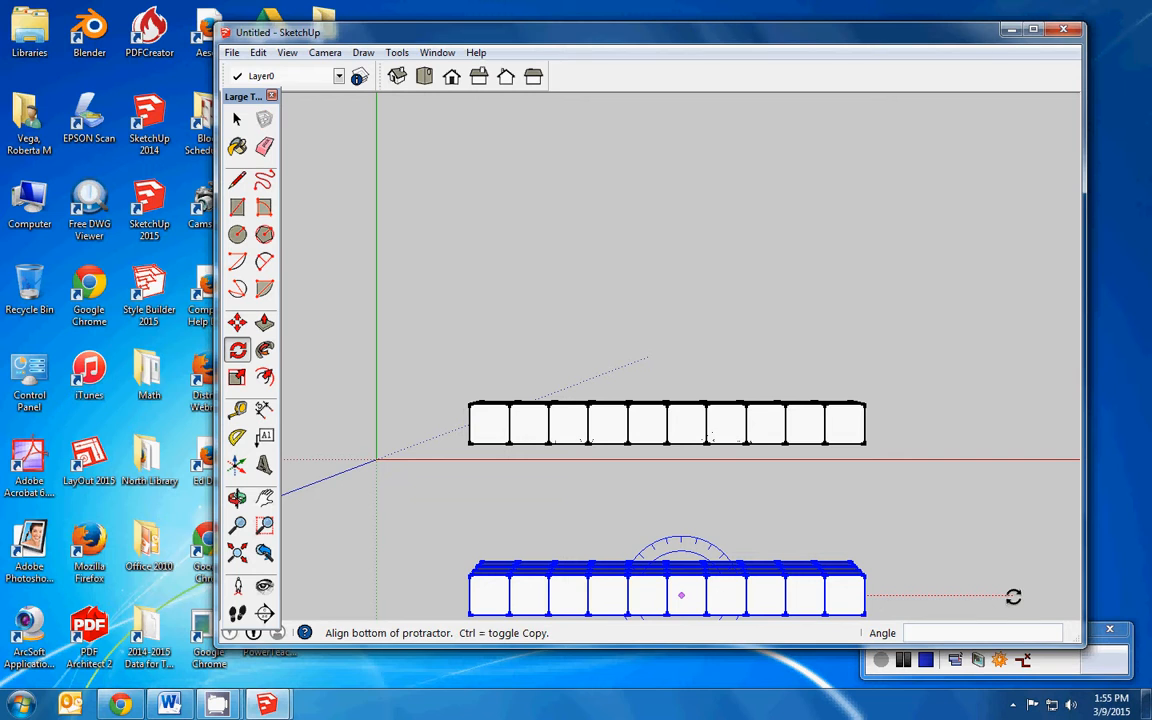
left_click(1012, 598)
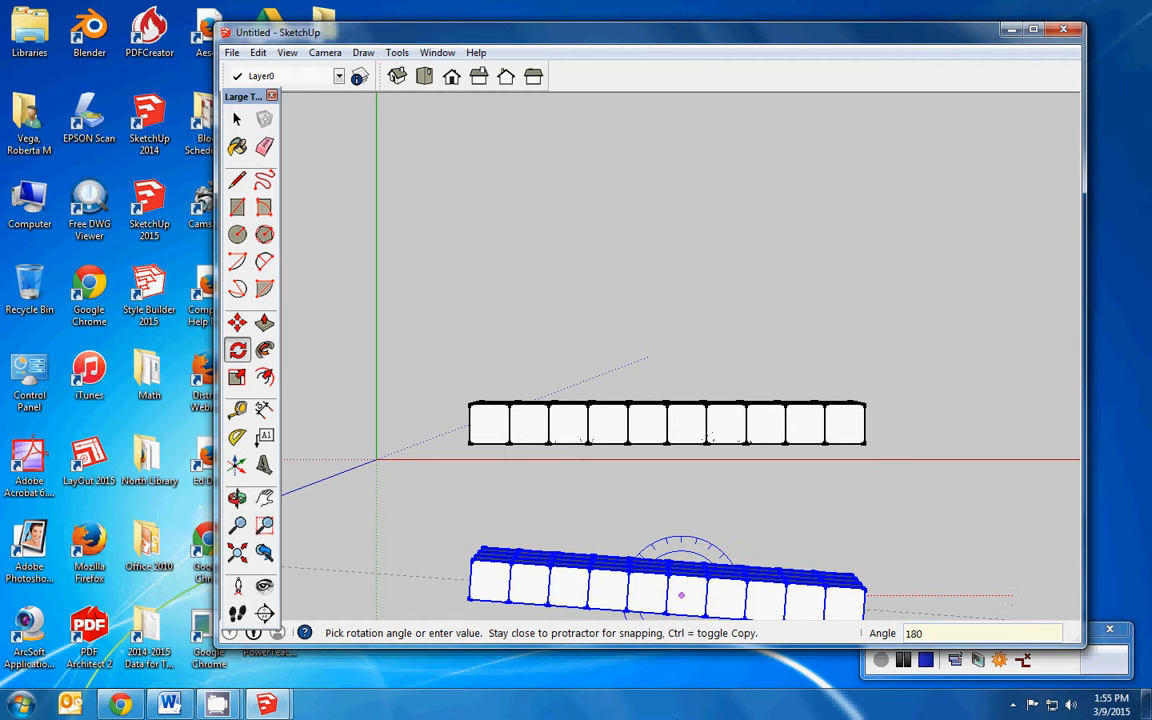
key("Return")
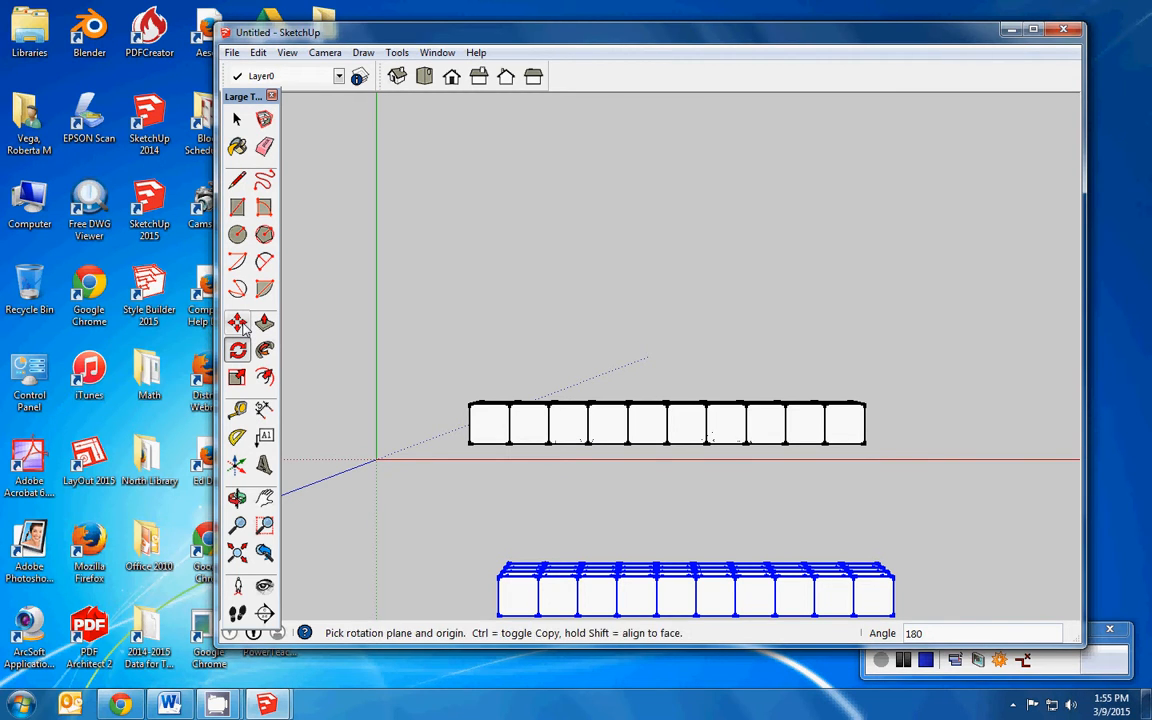
Copy the rotated row about 232' 7" away, beyond the far ends of the two parallel rows.
left_click(237, 322)
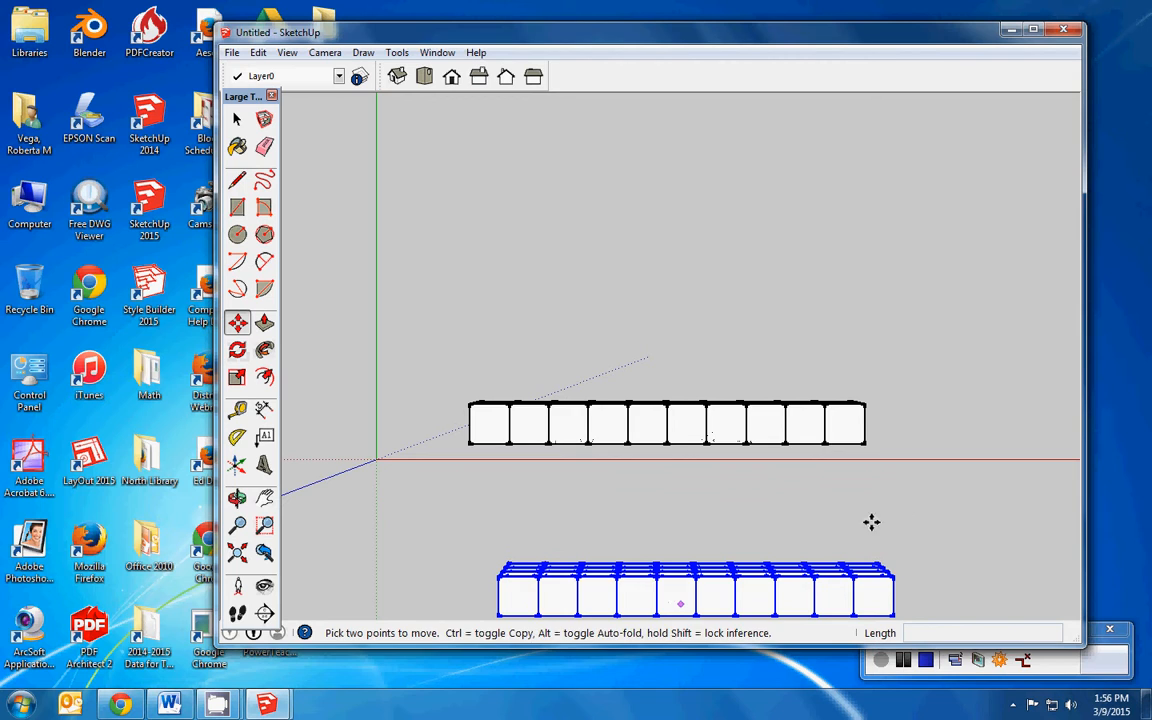
key("ctrl")
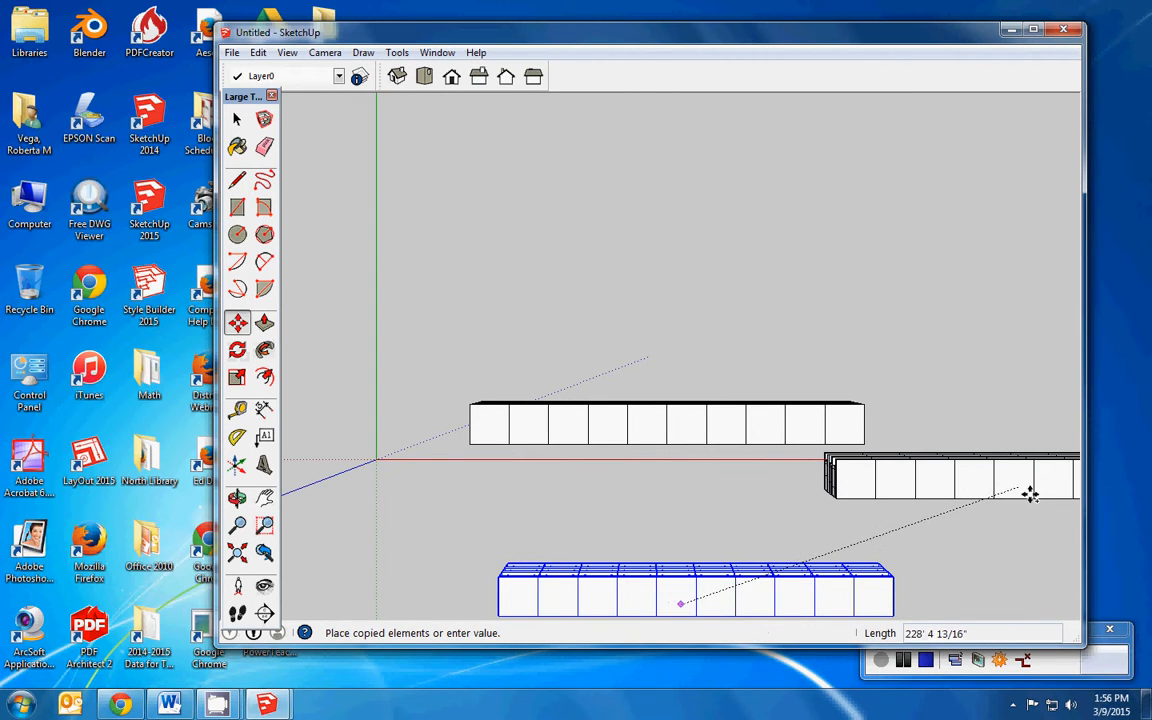
left_click(1025, 496)
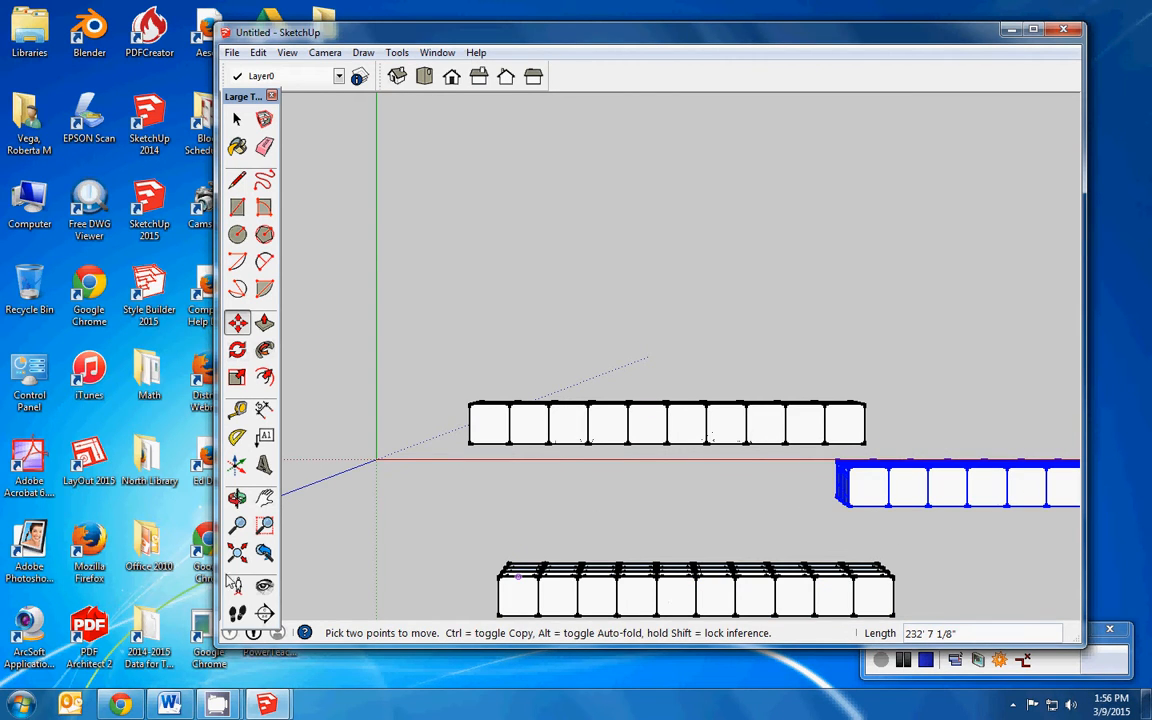
Rotate the third row of buildings 90 degrees about its middle so it stands perpendicular to the two parallel rows.
left_click(264, 497)
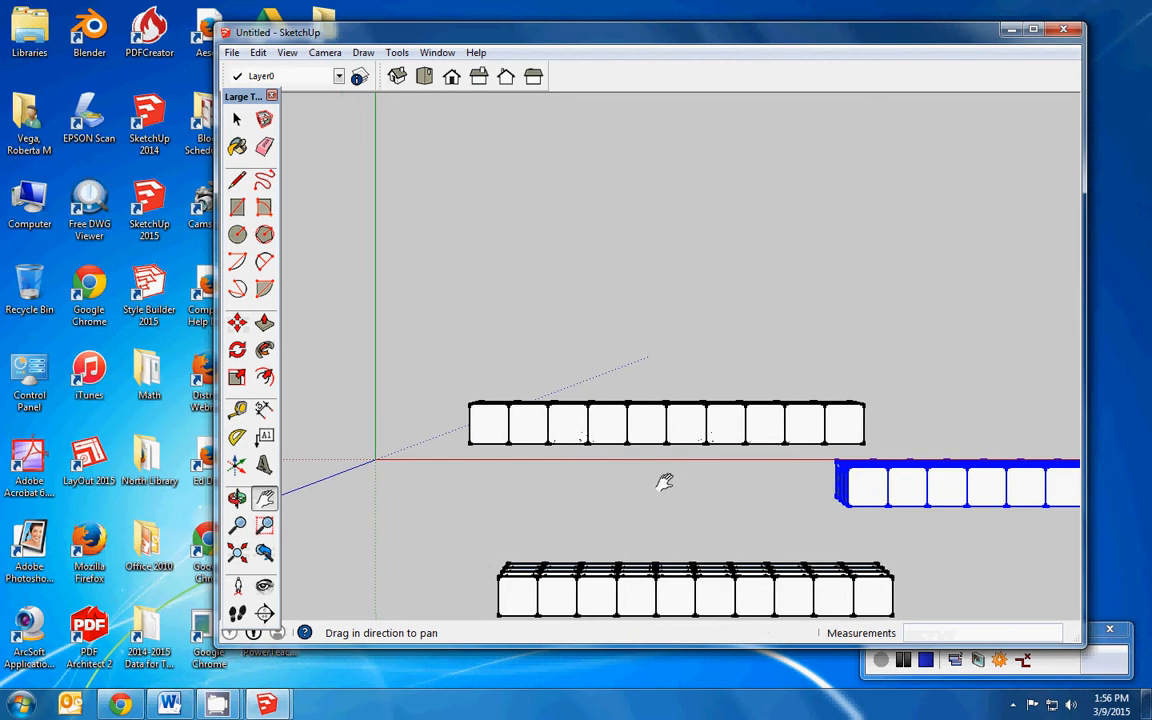
left_click_drag(663, 478, 442, 470)
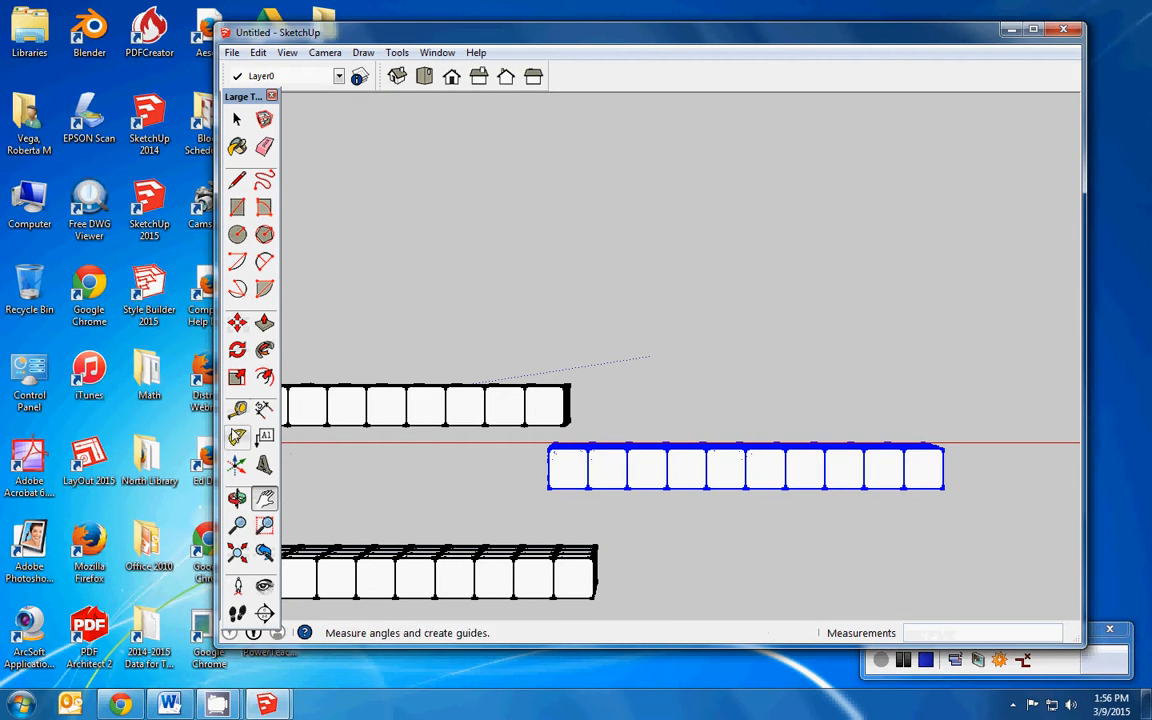
left_click(237, 349)
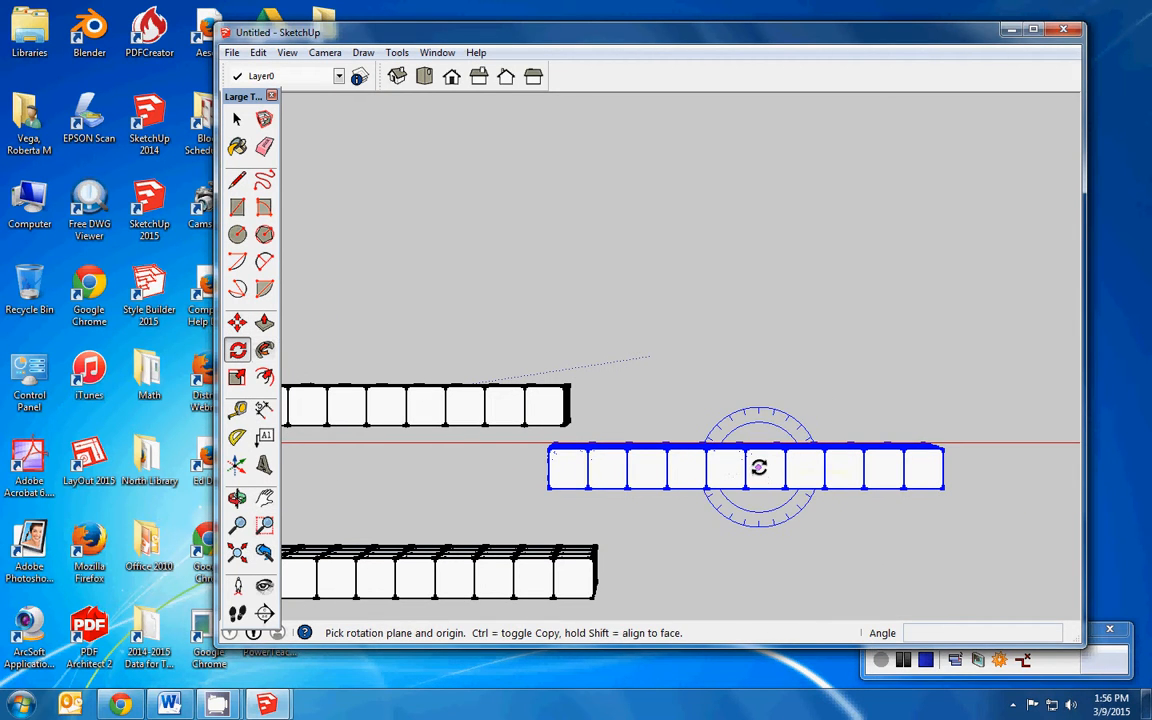
left_click(758, 467)
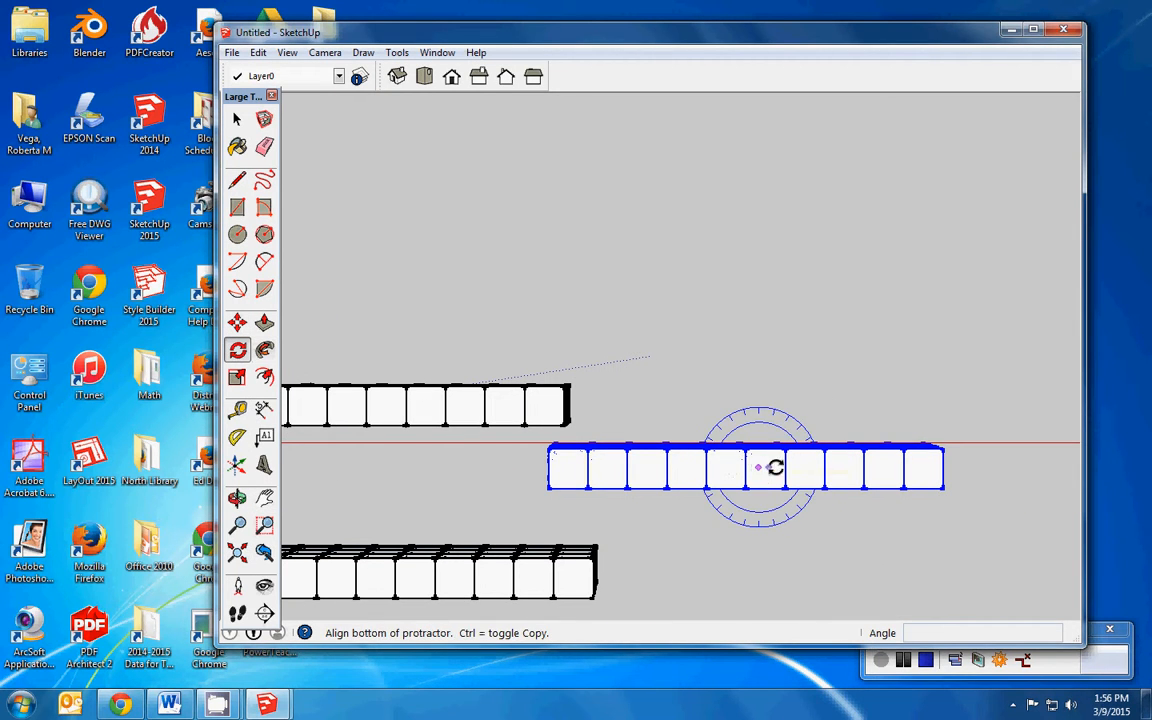
left_click(1066, 462)
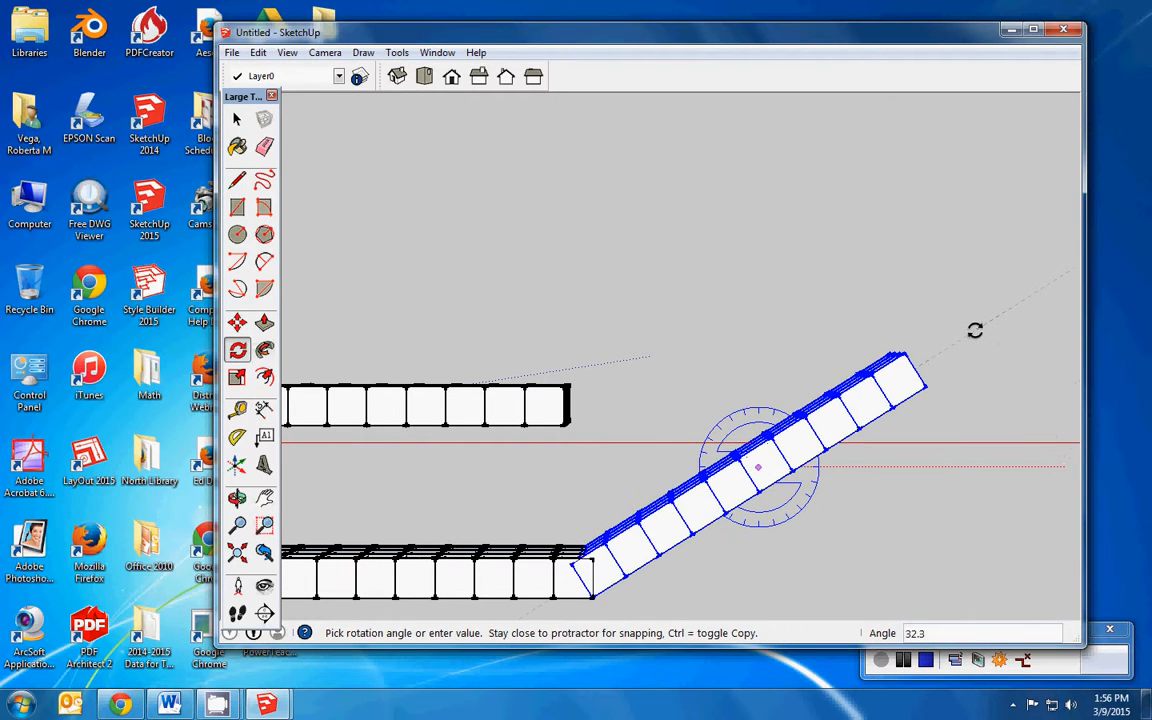
key("Return")
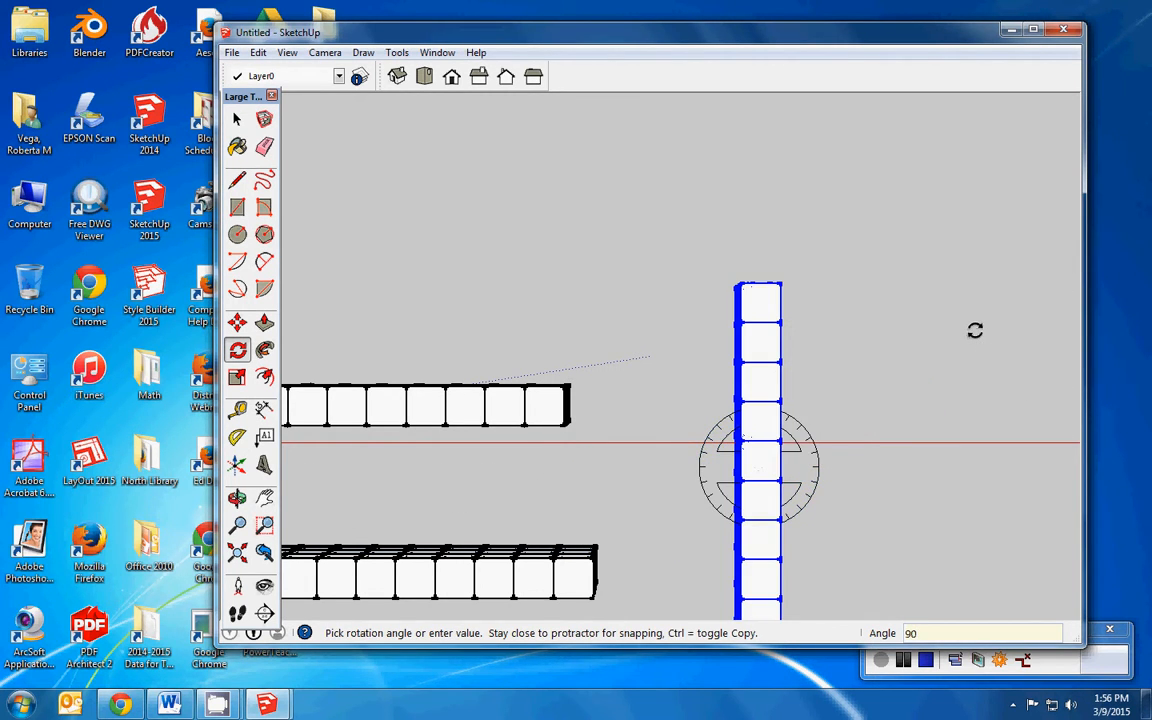
Select the original row and move it by its end corner about 145' 11" to the upper inner corner of the perpendicular row.
scroll(400, 255, "down", 1)
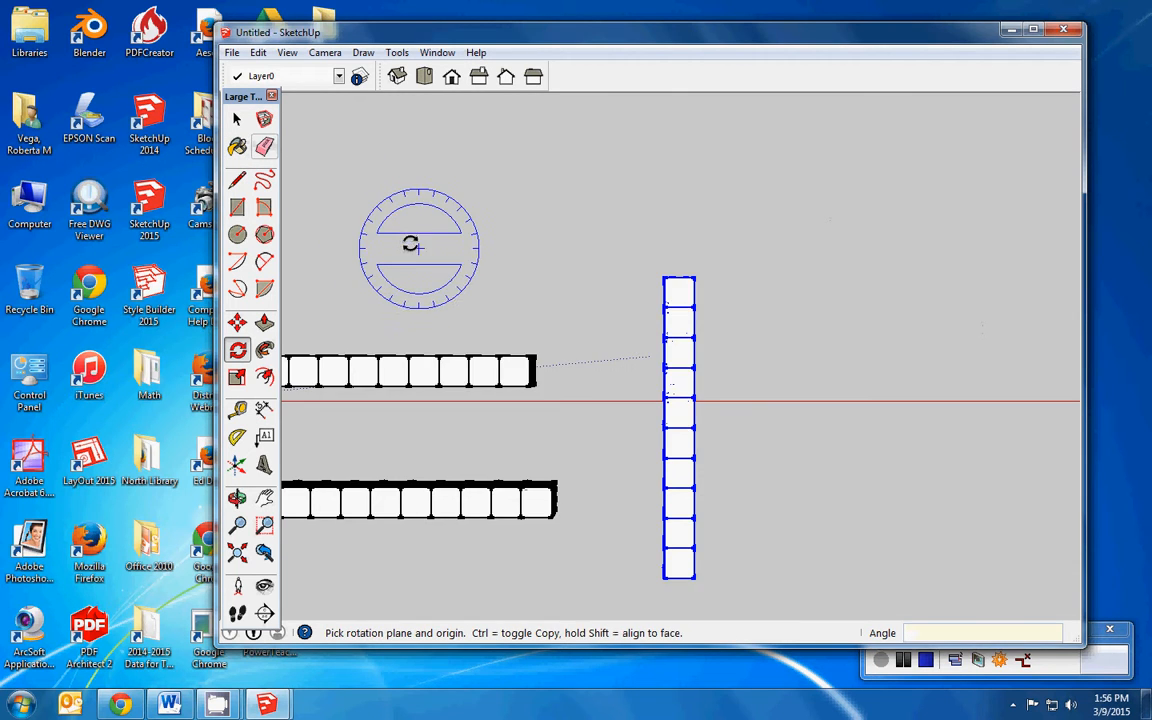
scroll(410, 245, "down", 1)
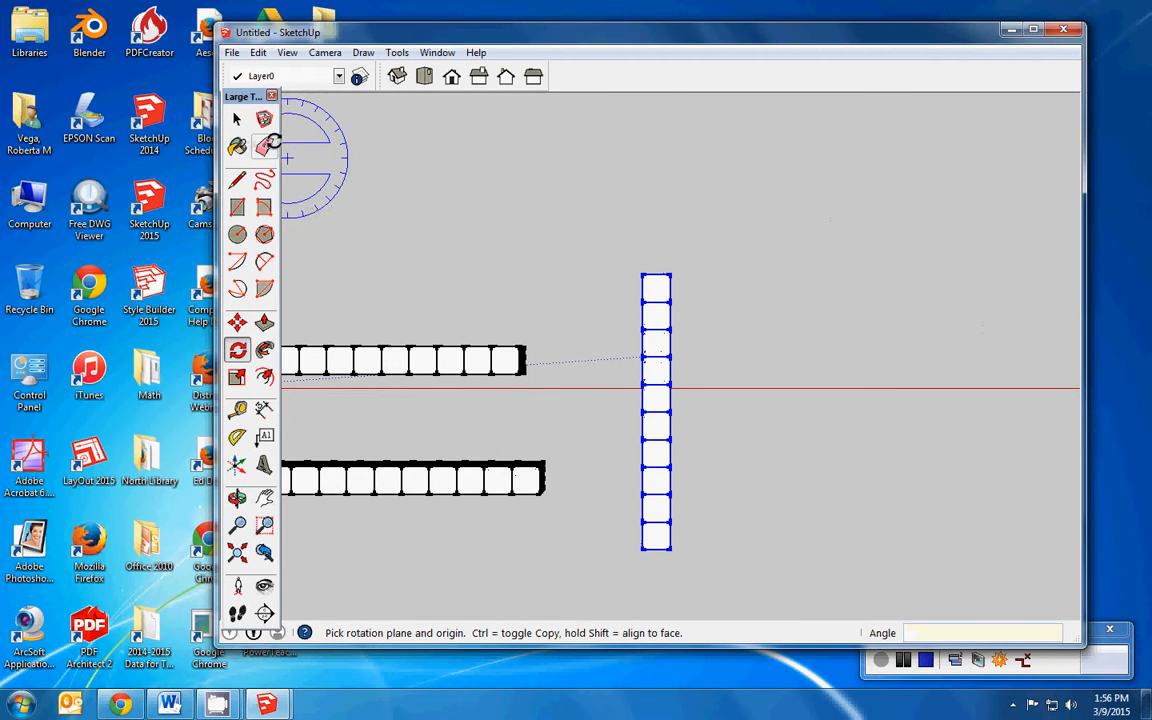
left_click(264, 497)
left_click_drag(520, 402, 780, 440)
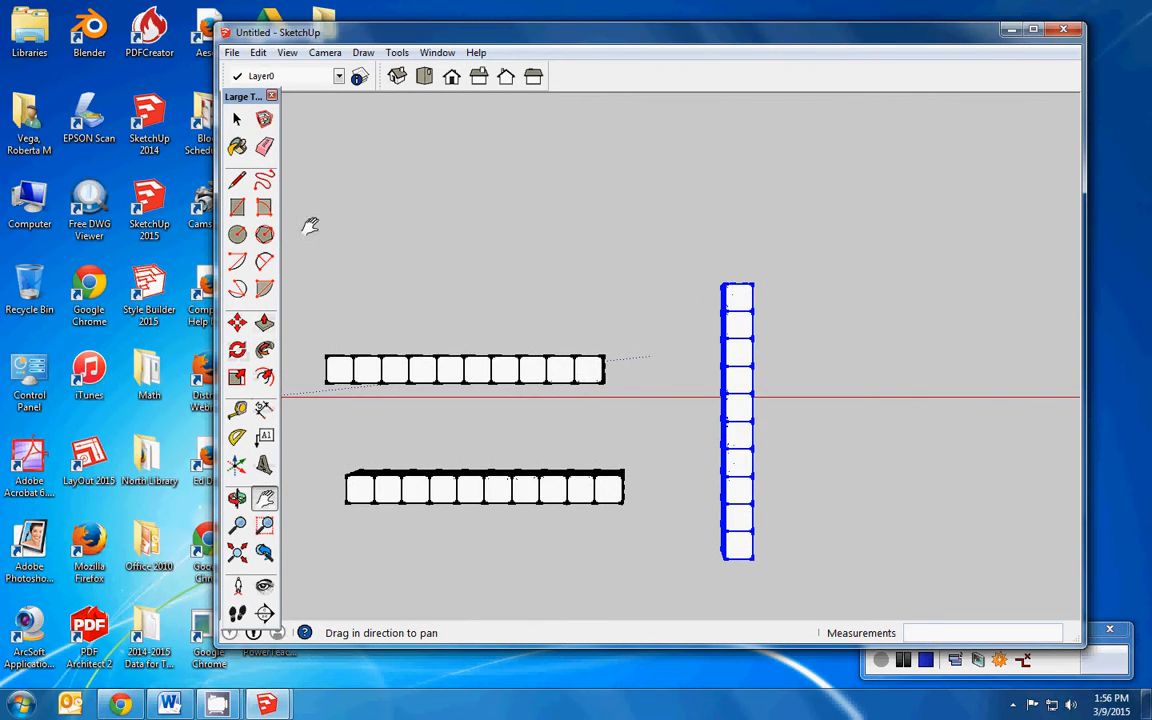
left_click(237, 119)
left_click_drag(298, 322, 627, 393)
scroll(575, 304, "up", 1)
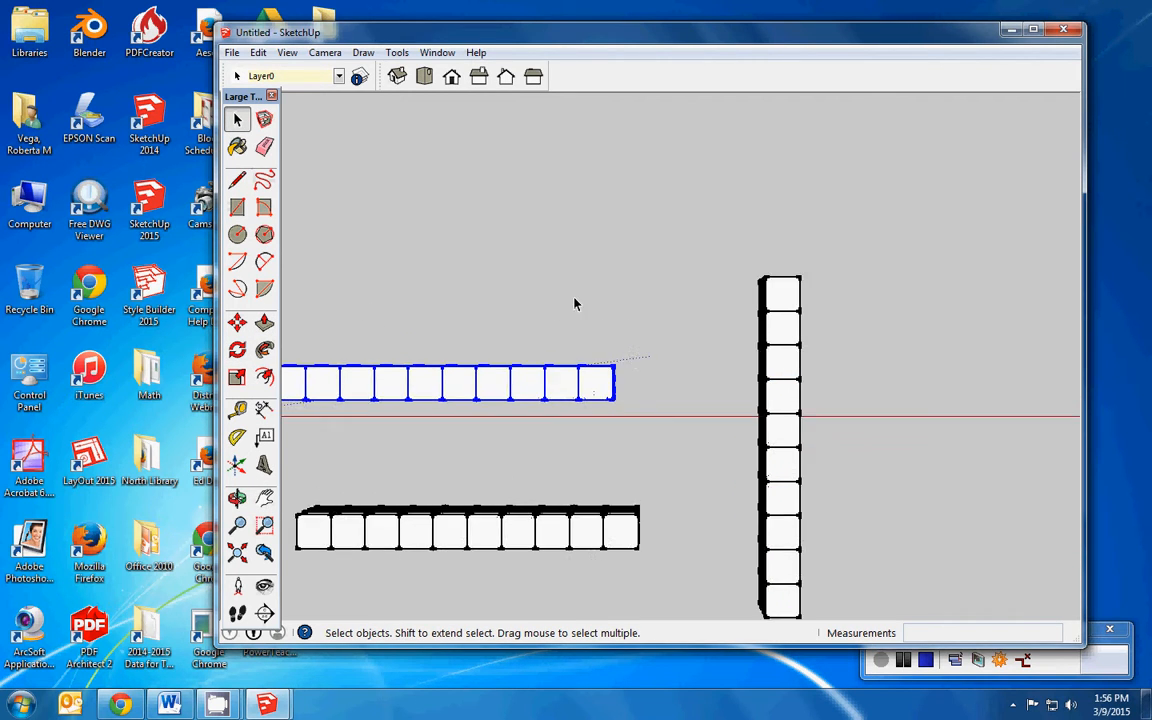
scroll(572, 302, "up", 3)
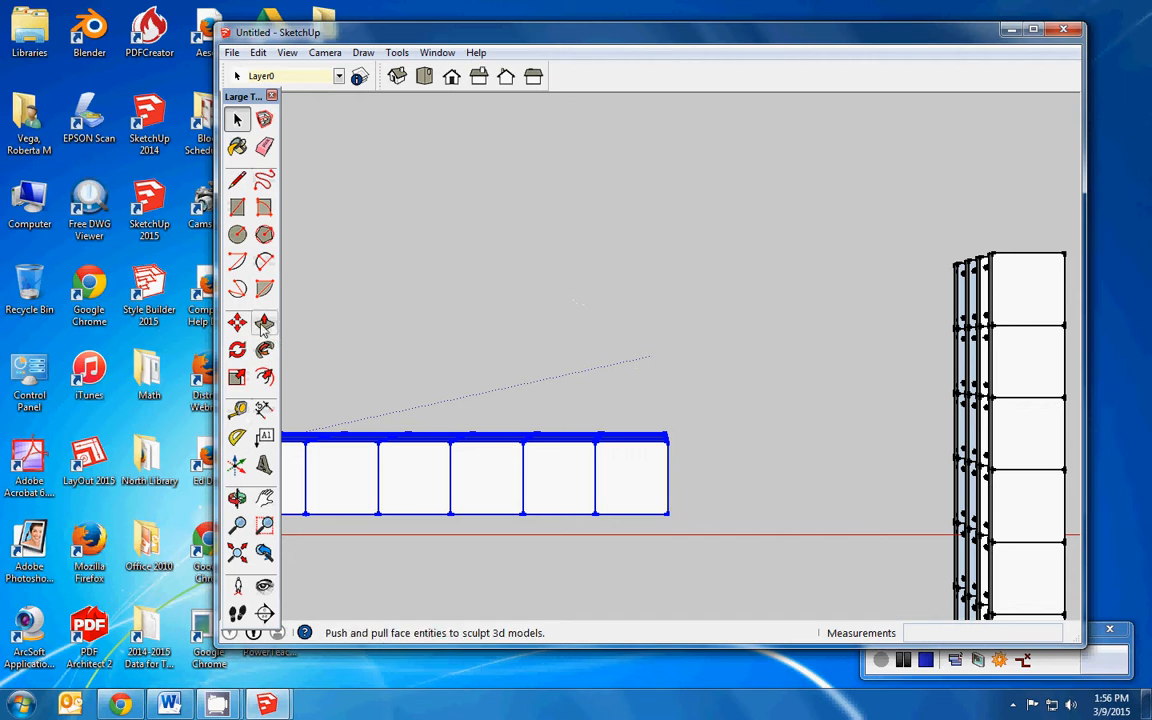
left_click(237, 322)
left_click(667, 513)
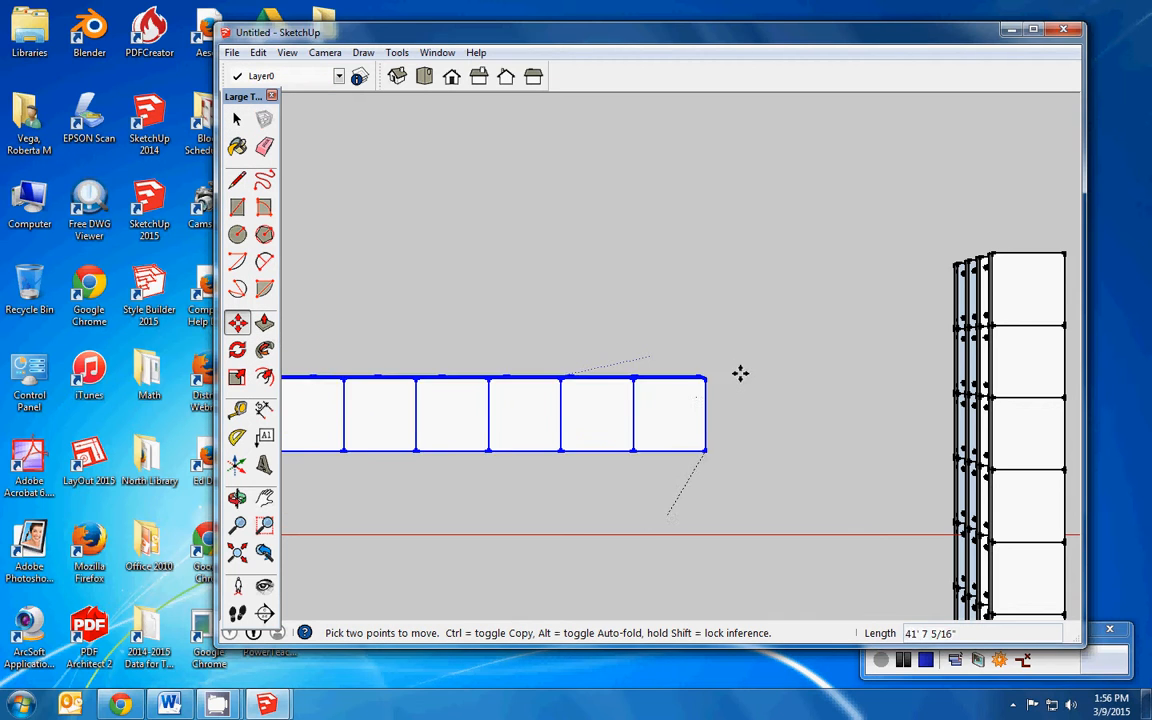
left_click(993, 252)
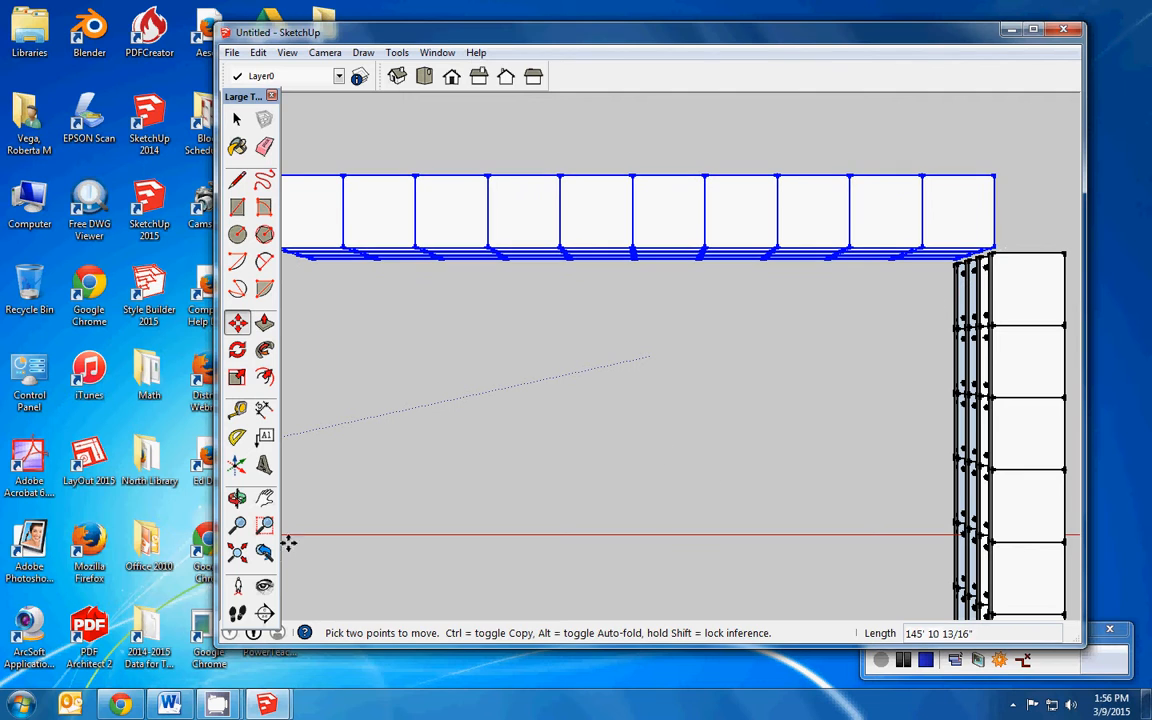
Move the original row about 1' 11 9/16" so its end corner meets the perpendicular row's corner exactly.
left_click(264, 497)
left_click_drag(874, 345, 645, 405)
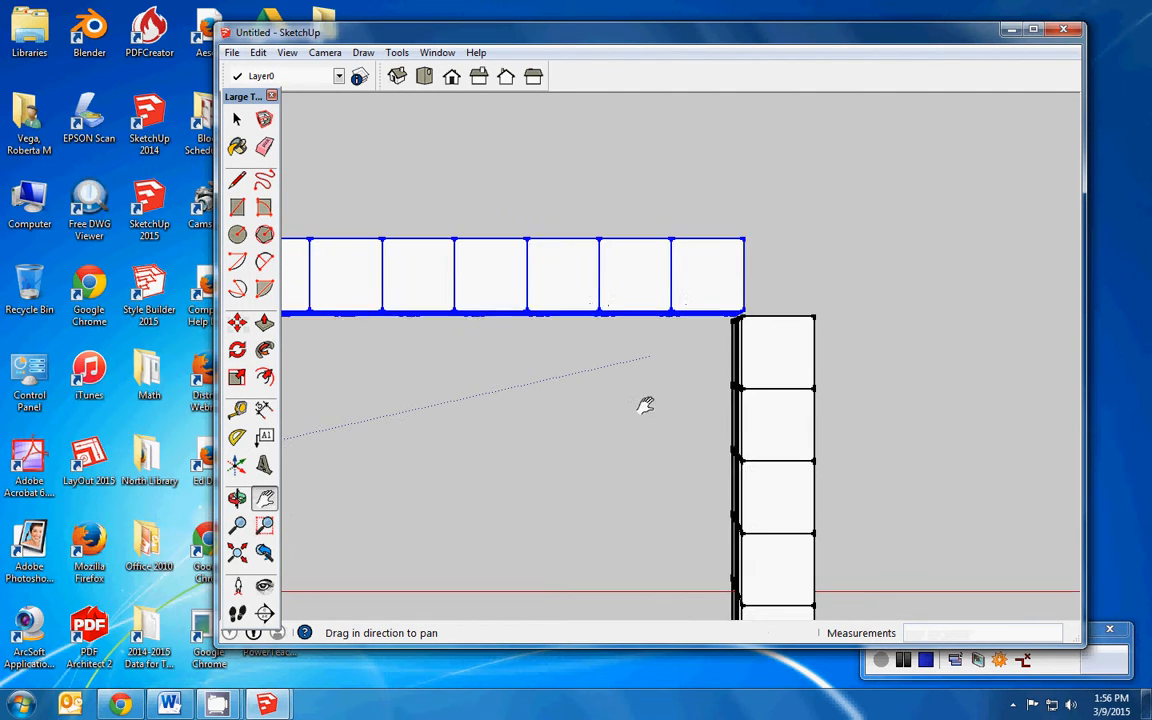
scroll(645, 405, "up", 5)
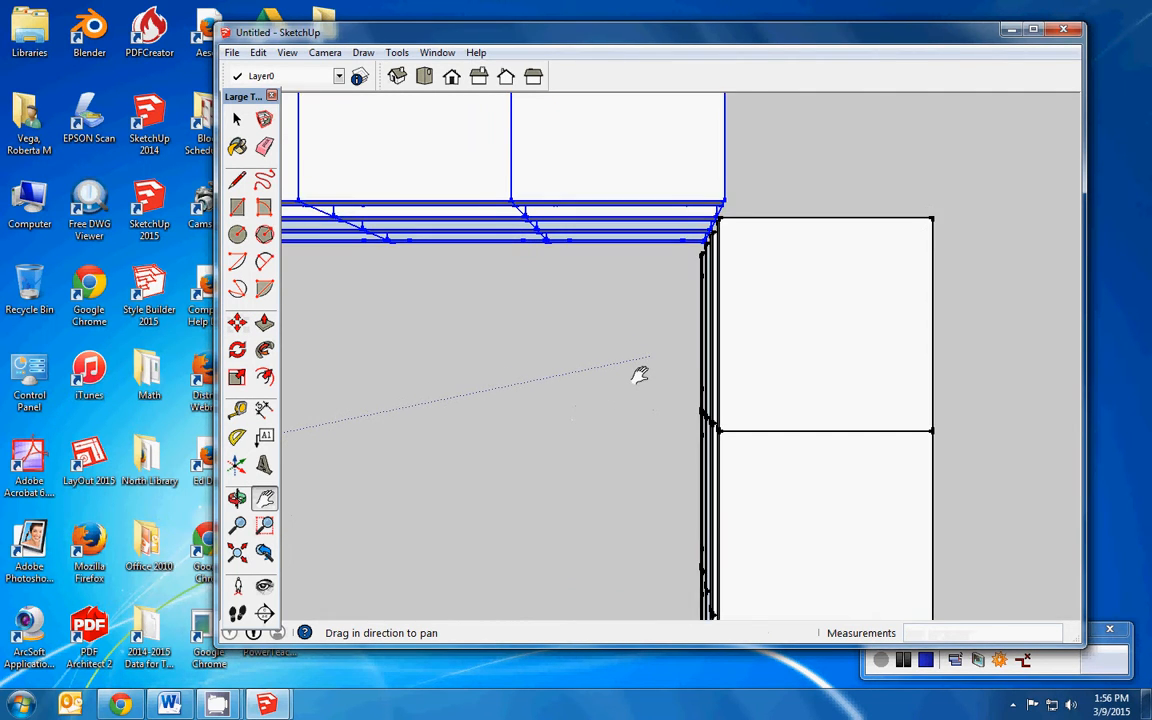
scroll(640, 375, "up", 2)
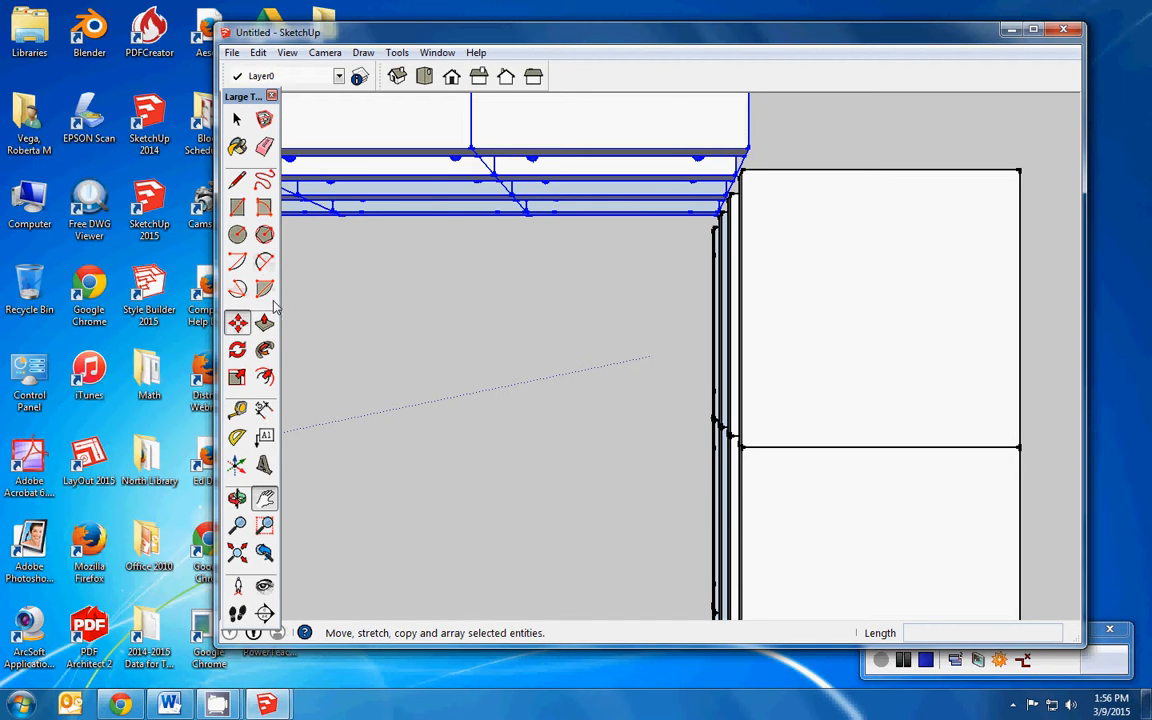
left_click(237, 321)
left_click(743, 143)
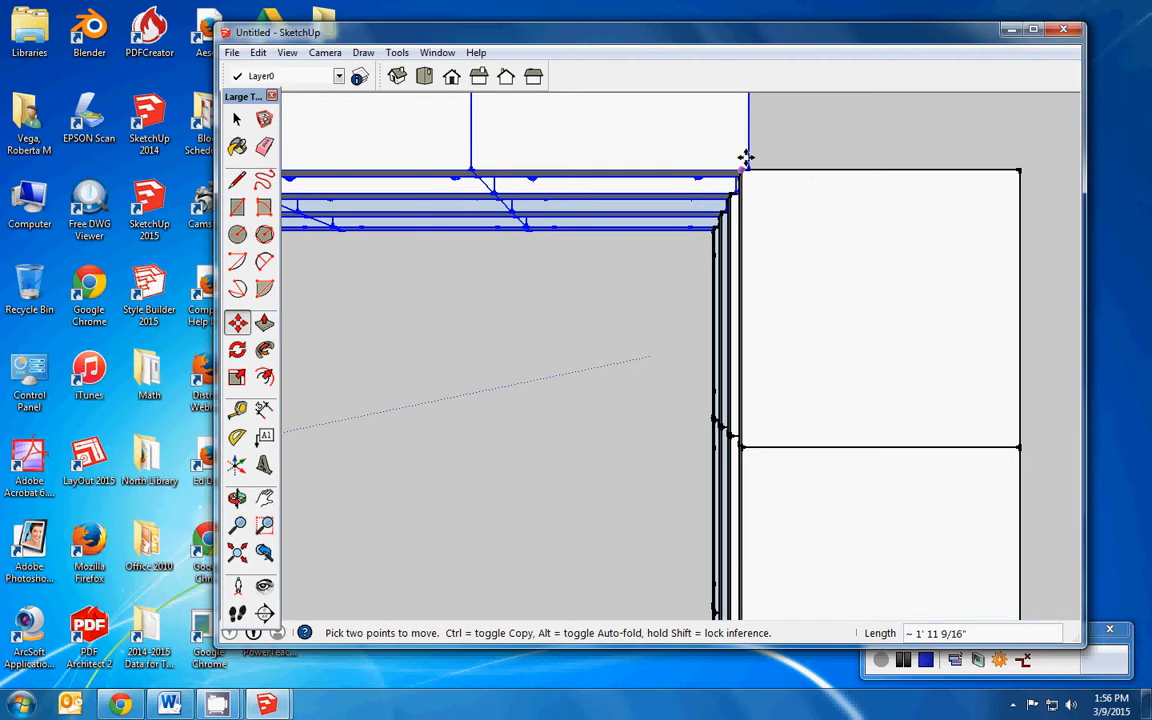
scroll(703, 226, "up", 2)
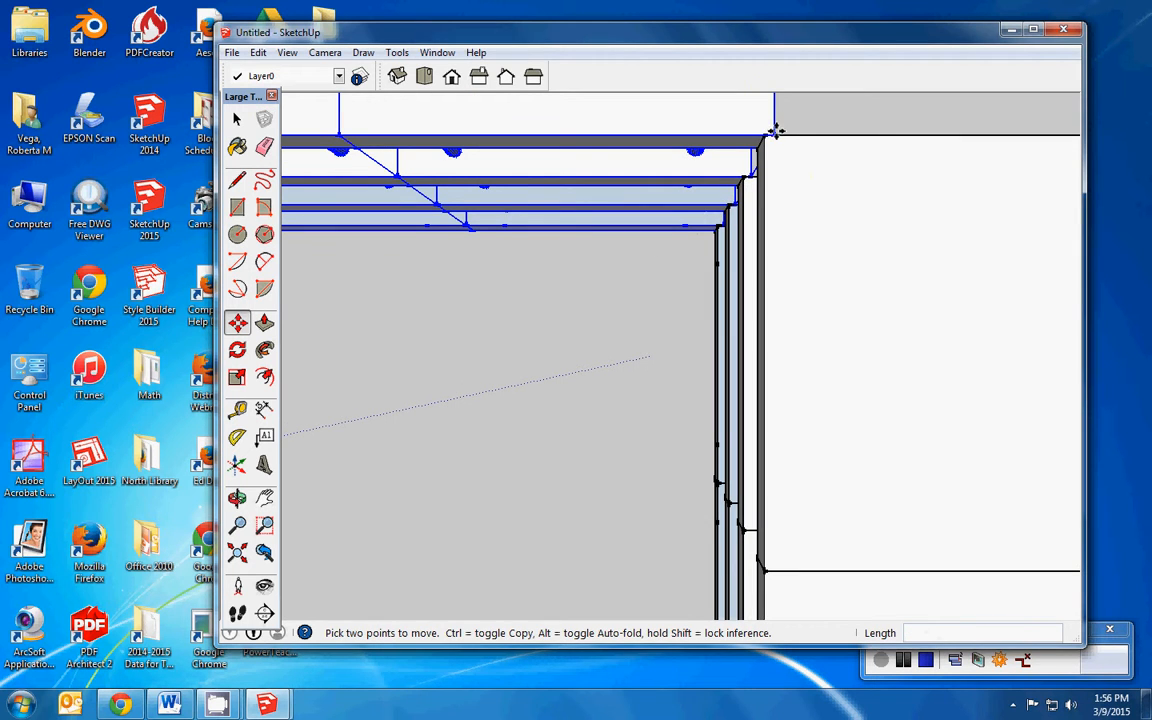
scroll(570, 365, "down", 5)
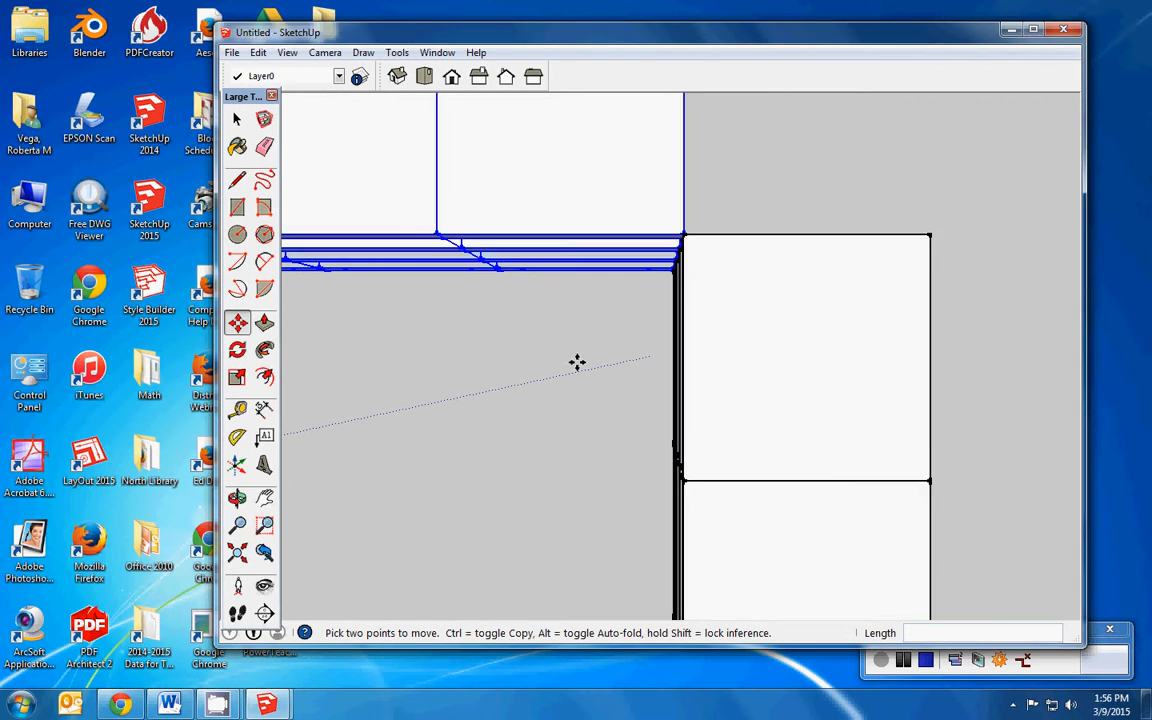
scroll(595, 360, "down", 1)
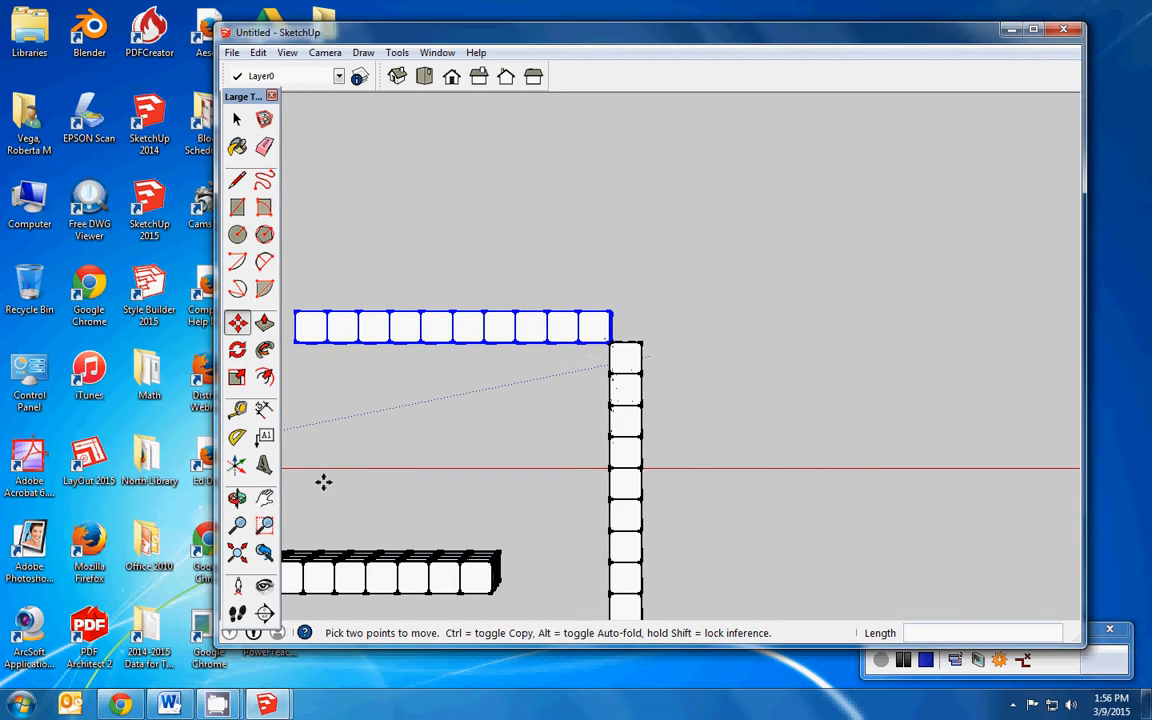
Select the other parallel row and move it by its upper end corner to the lower inner corner of the perpendicular row.
left_click(264, 498)
mouse_move(383, 455)
left_mouse_down()
mouse_move(527, 373)
mouse_move(591, 355)
left_mouse_up()
left_click(237, 119)
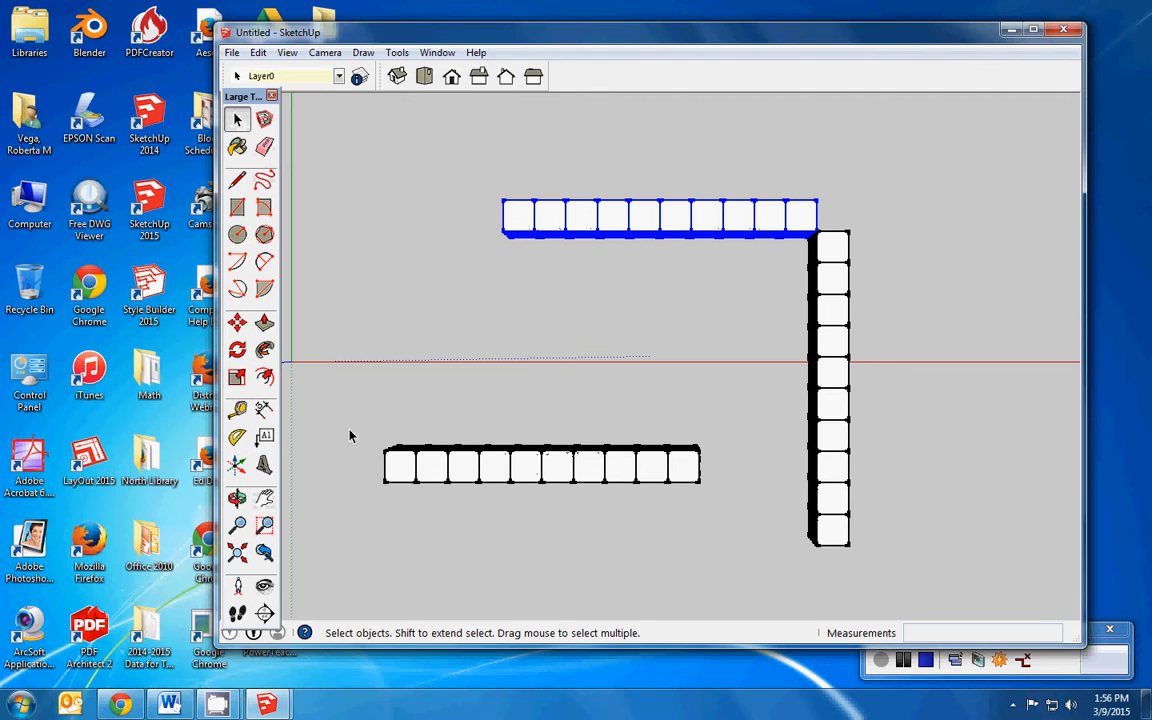
left_click_drag(349, 424, 719, 517)
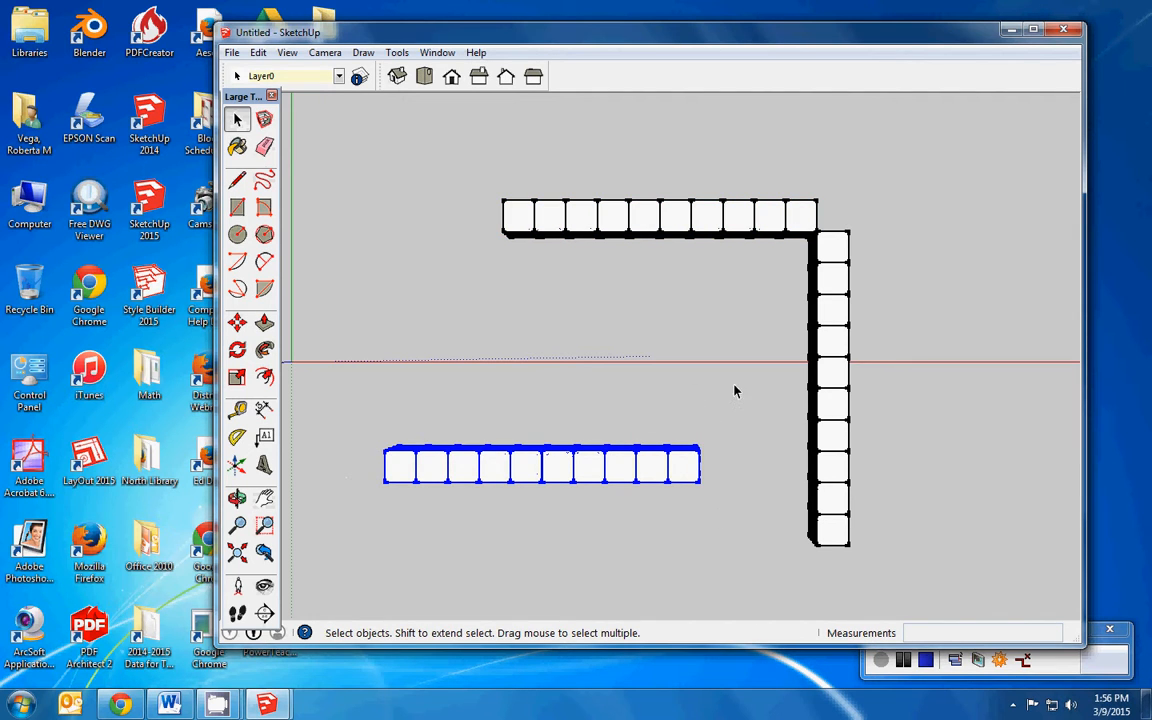
left_click(264, 498)
left_click_drag(758, 386, 719, 307)
scroll(684, 392, "up", 6)
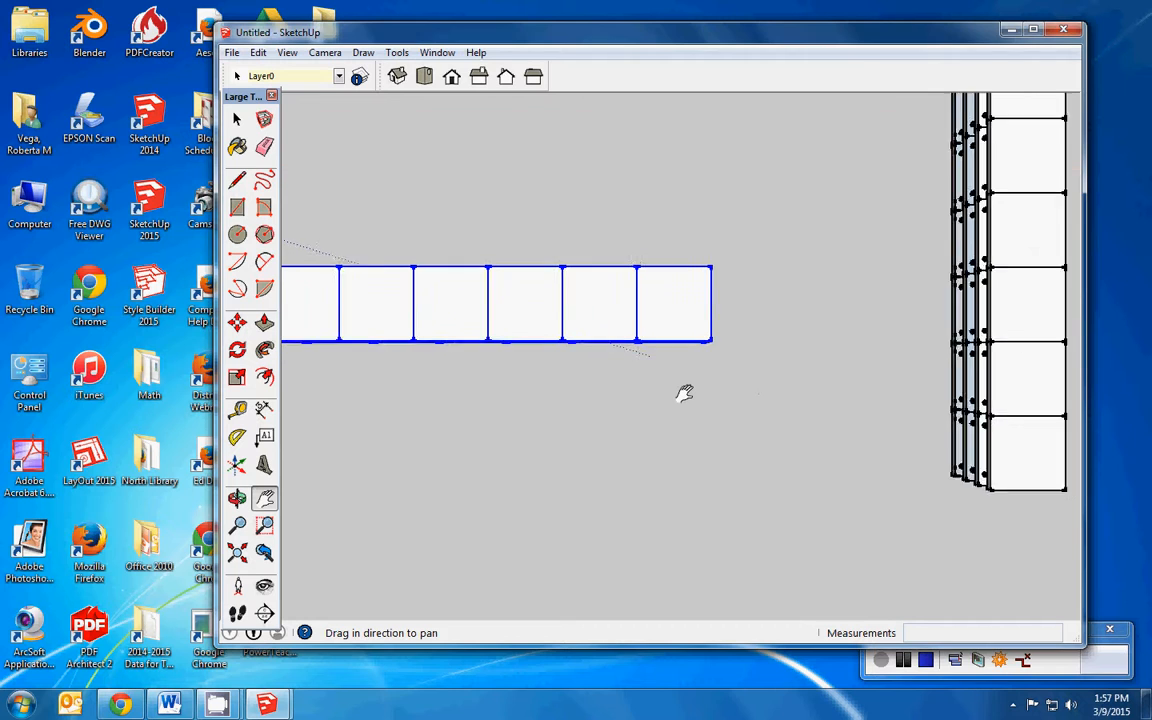
left_click(237, 321)
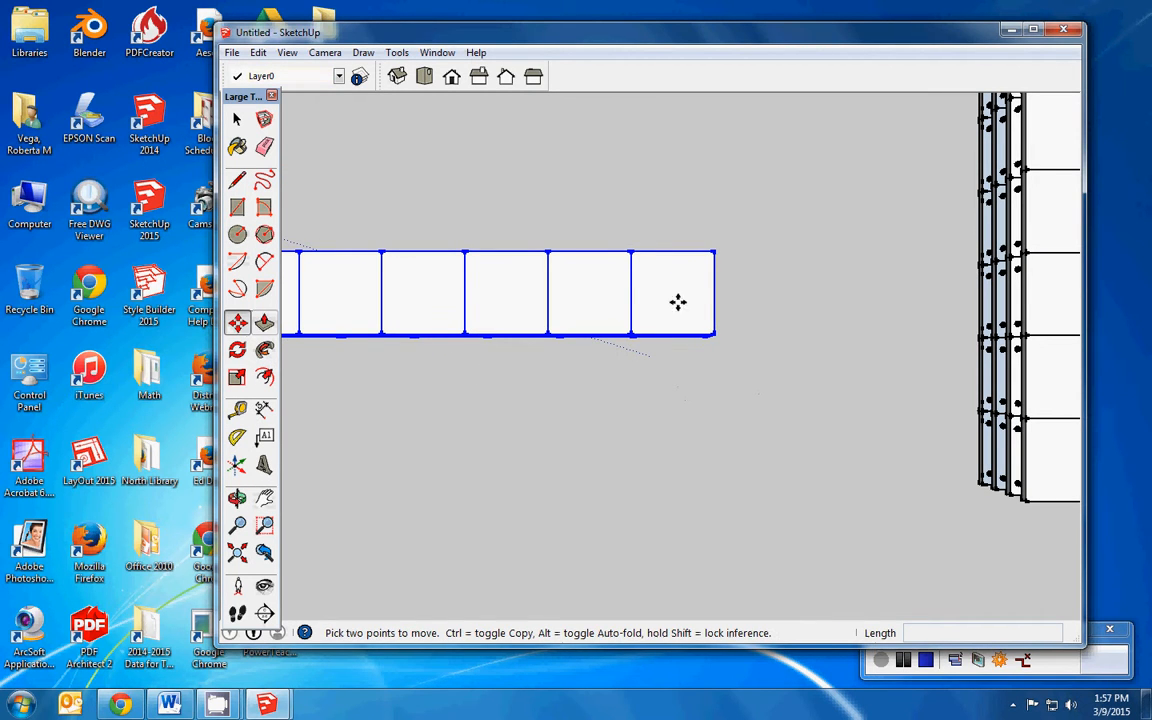
left_click(710, 247)
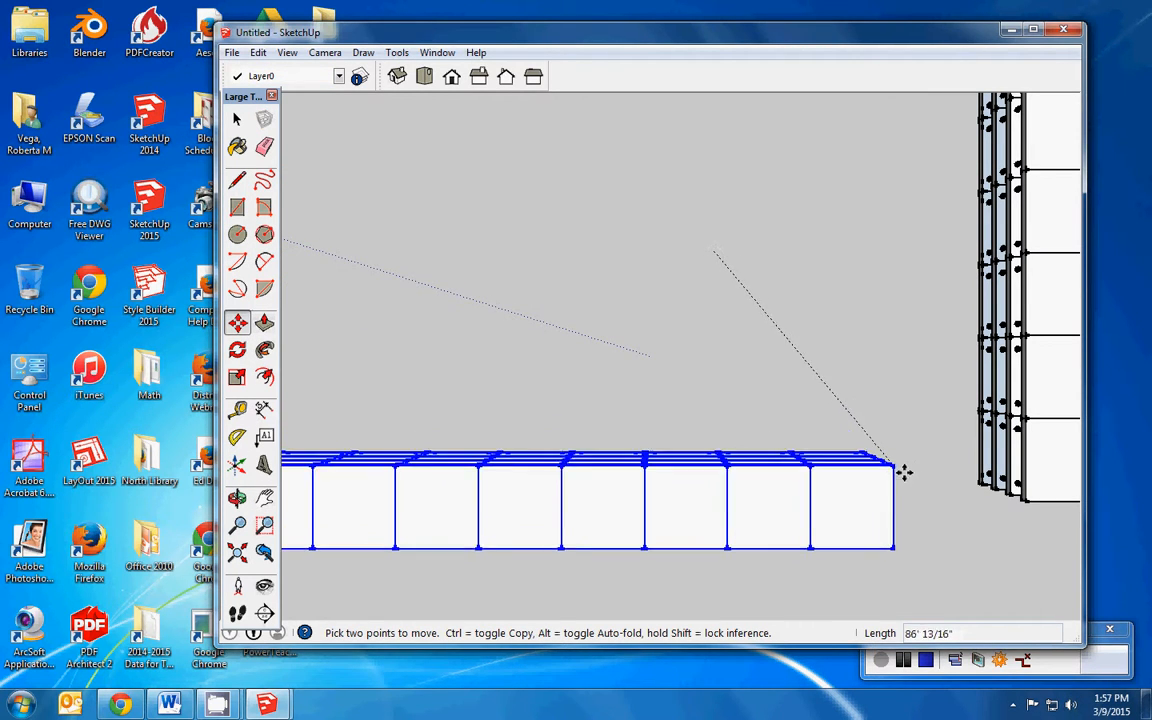
left_click(1010, 505)
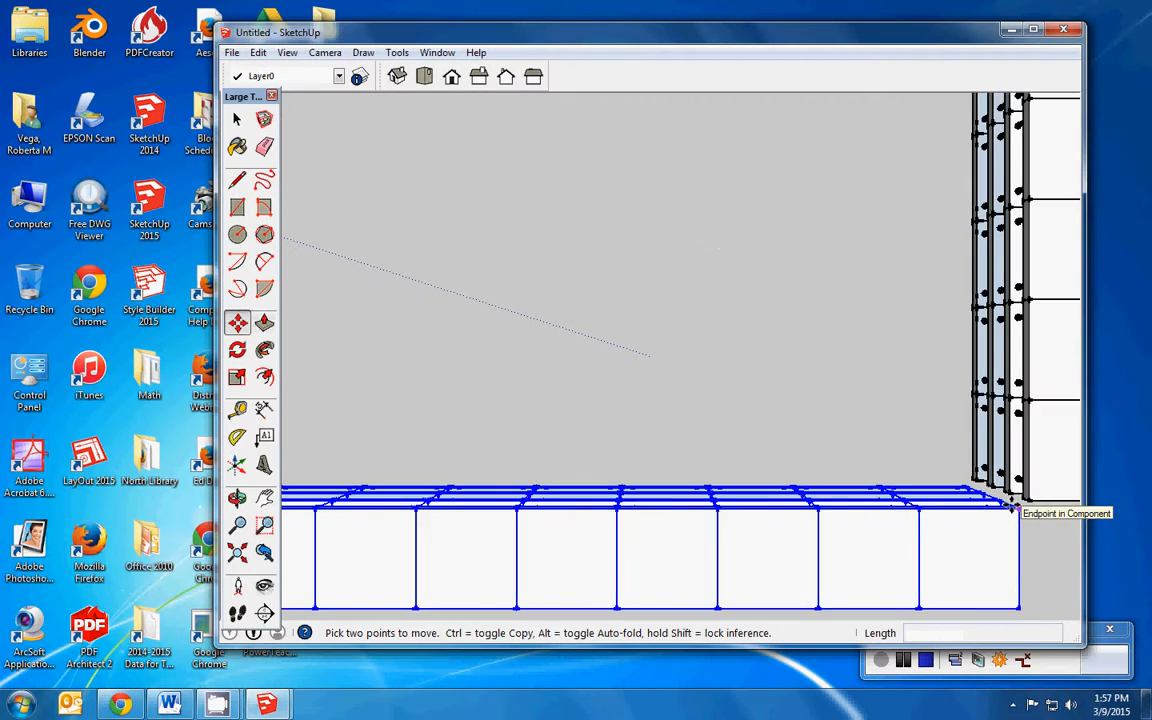
Move the lower row about 3' so its end corner snaps onto the perpendicular row's lower inner corner.
scroll(1013, 505, "up", 2)
scroll(1008, 502, "up", 3)
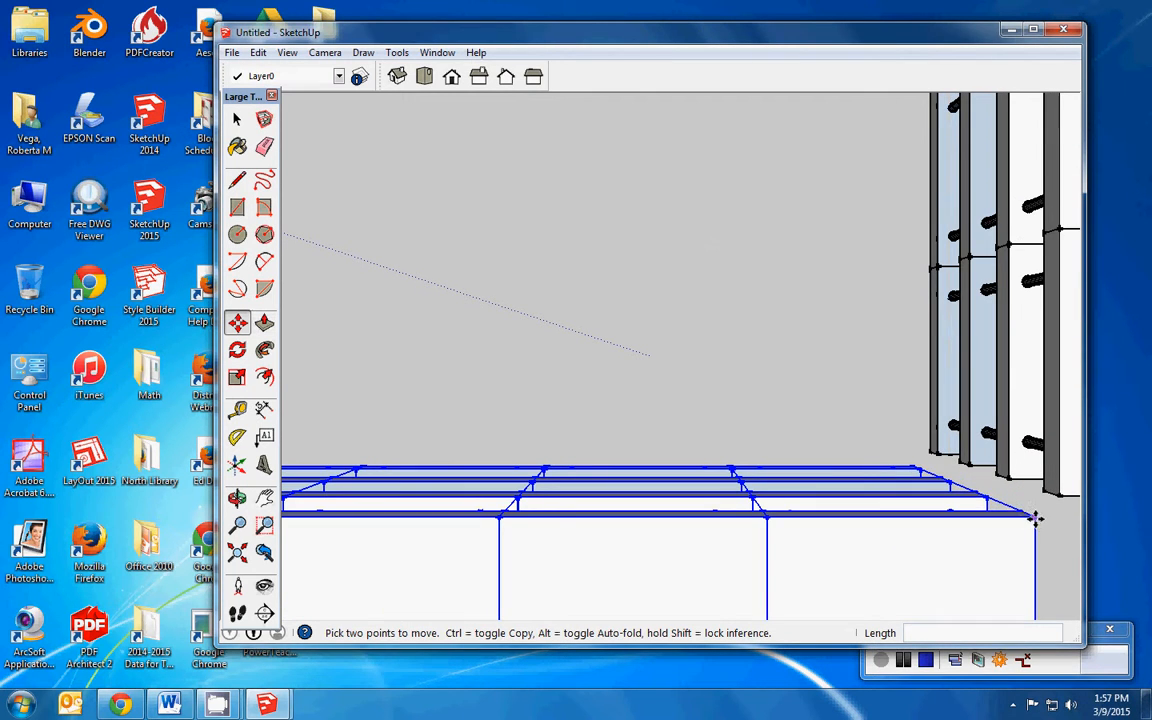
left_click(1034, 517)
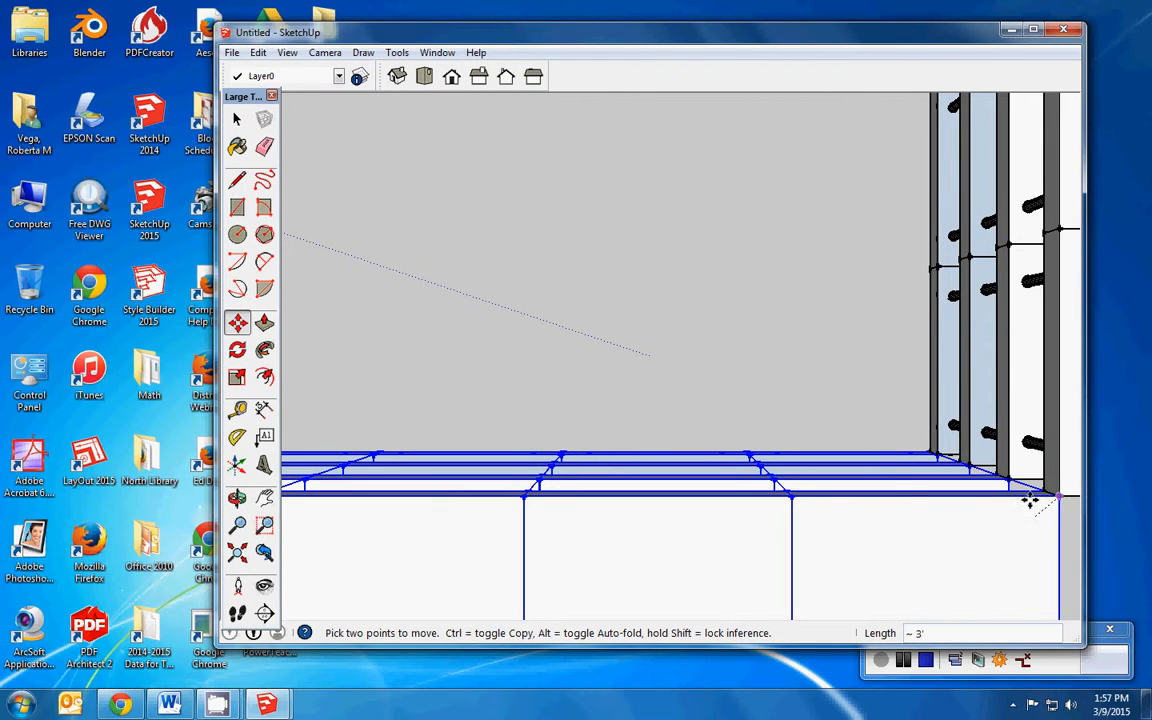
left_click(712, 292)
scroll(715, 293, "down", 5)
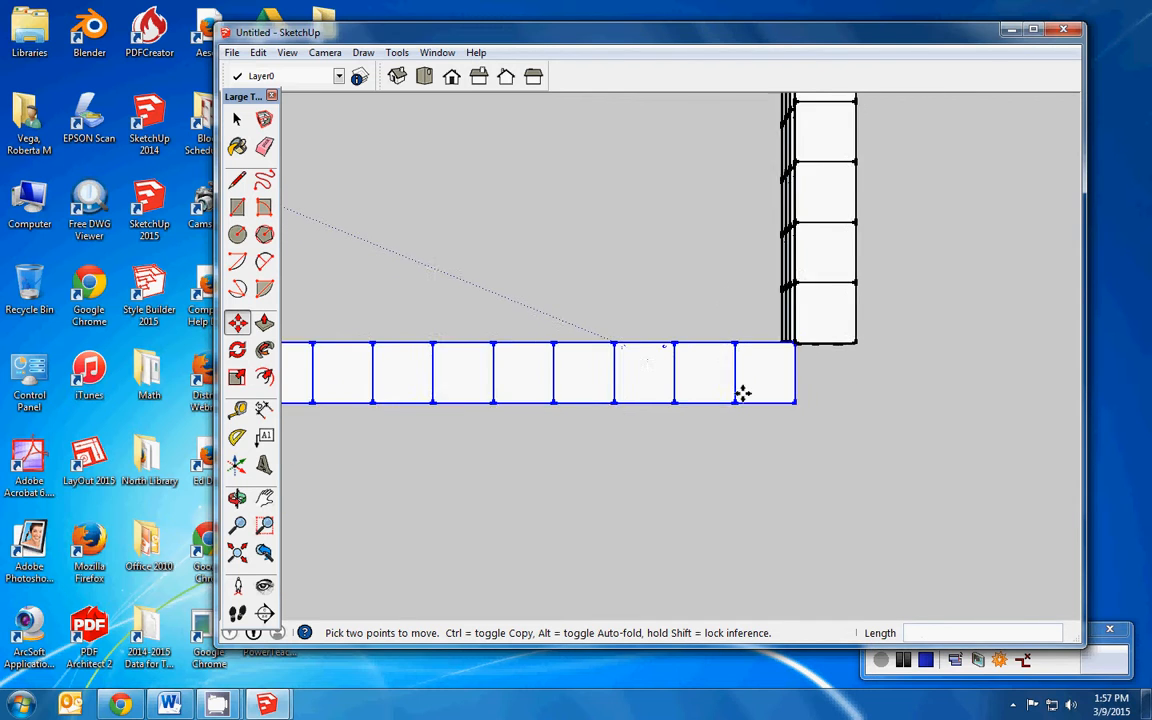
scroll(746, 452, "down", 3)
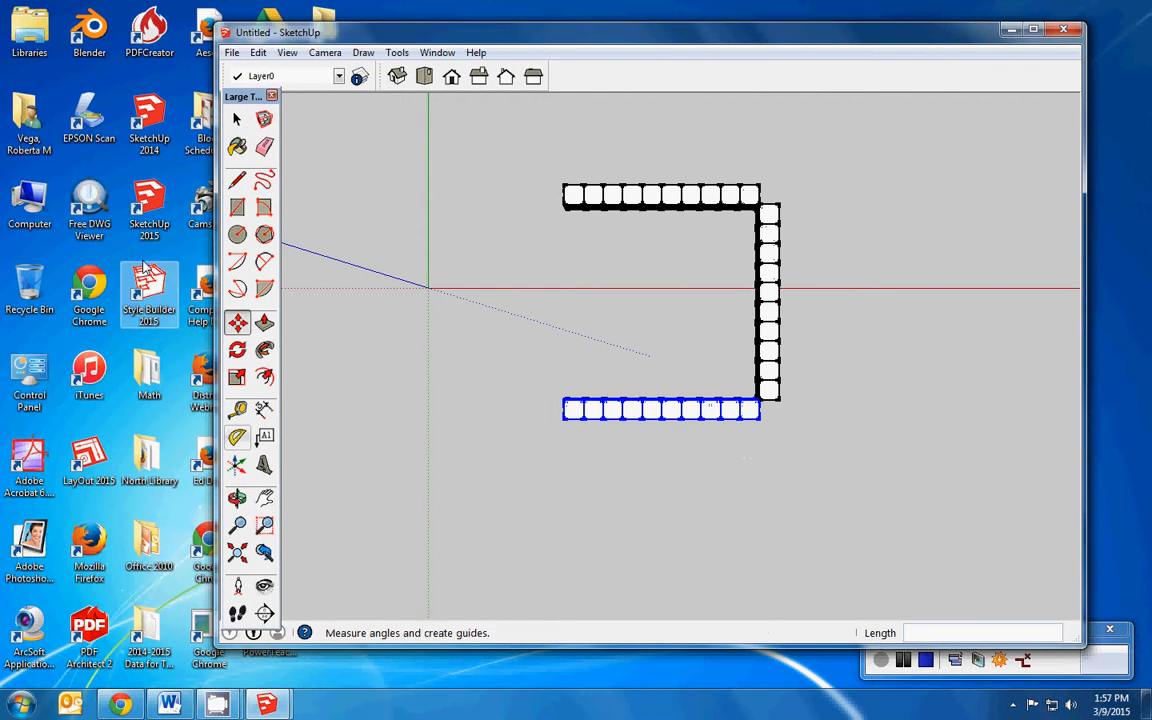